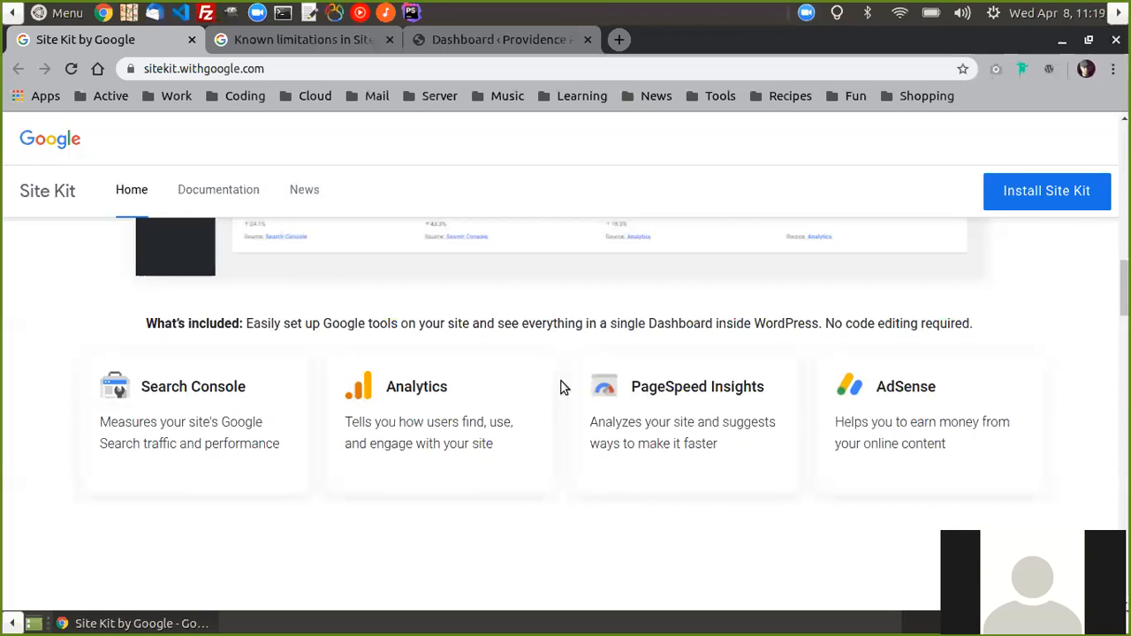
Step: Review the Site Kit home page's dashboard preview and included tools, and open the page on its known limitations
{"action": "scroll", "coordinate": [477, 399], "scroll_direction": "up", "scroll_amount": 1}
{"action": "scroll", "coordinate": [565, 422], "scroll_direction": "down", "scroll_amount": 1}
{"action": "scroll", "coordinate": [566, 422], "scroll_direction": "up", "scroll_amount": 1}
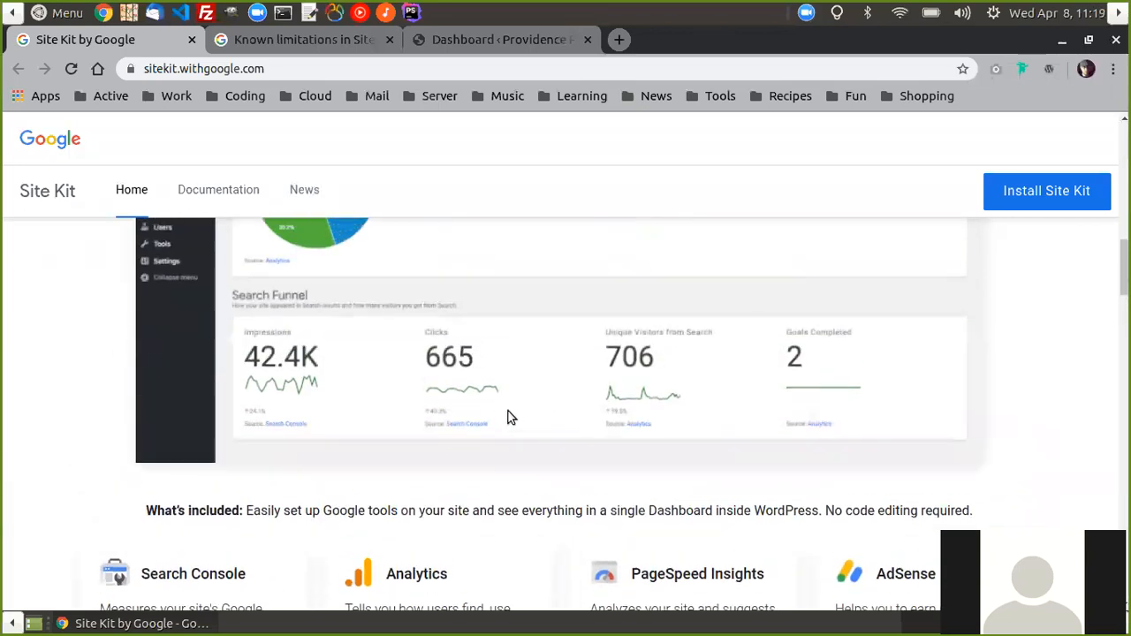
{"action": "scroll", "coordinate": [515, 419], "scroll_direction": "up", "scroll_amount": 1}
{"action": "scroll", "coordinate": [485, 430], "scroll_direction": "up", "scroll_amount": 2}
{"action": "scroll", "coordinate": [484, 431], "scroll_direction": "down", "scroll_amount": 3}
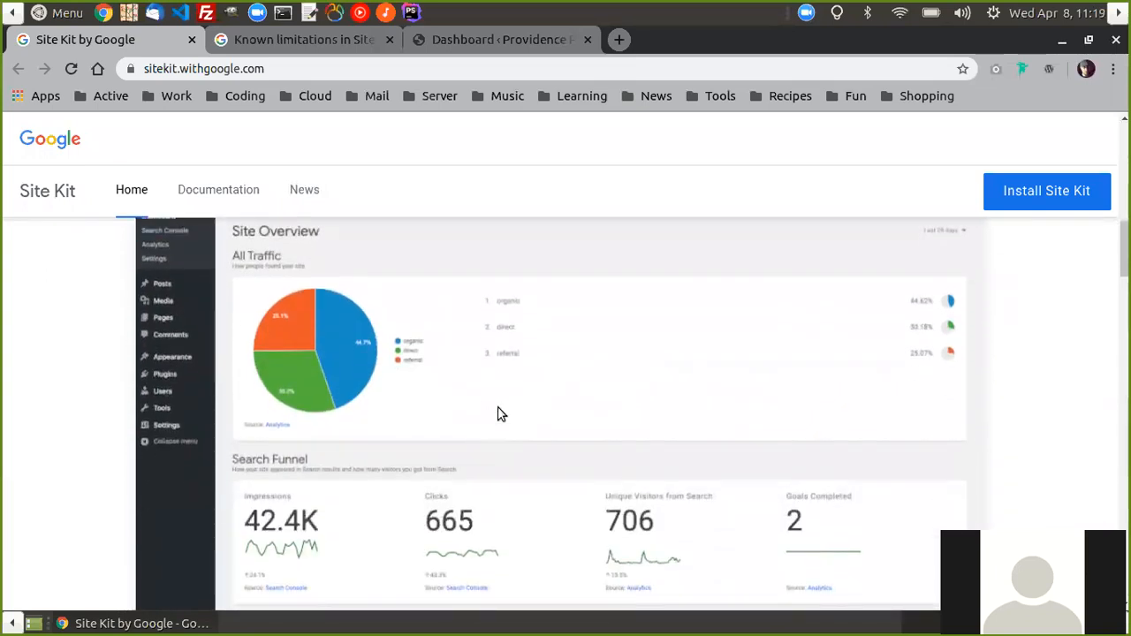
{"action": "scroll", "coordinate": [499, 413], "scroll_direction": "down", "scroll_amount": 4}
{"action": "scroll", "coordinate": [500, 413], "scroll_direction": "up", "scroll_amount": 7}
{"action": "scroll", "coordinate": [500, 413], "scroll_direction": "up", "scroll_amount": 2}
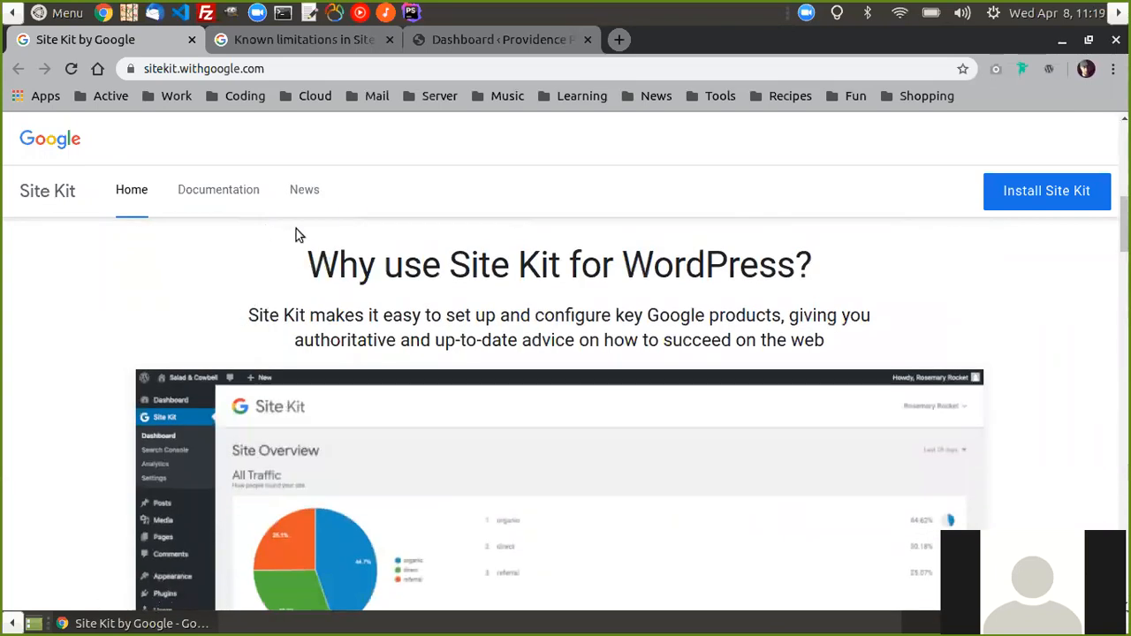
{"action": "scroll", "coordinate": [495, 482], "scroll_direction": "down", "scroll_amount": 3}
{"action": "scroll", "coordinate": [485, 492], "scroll_direction": "up", "scroll_amount": 4}
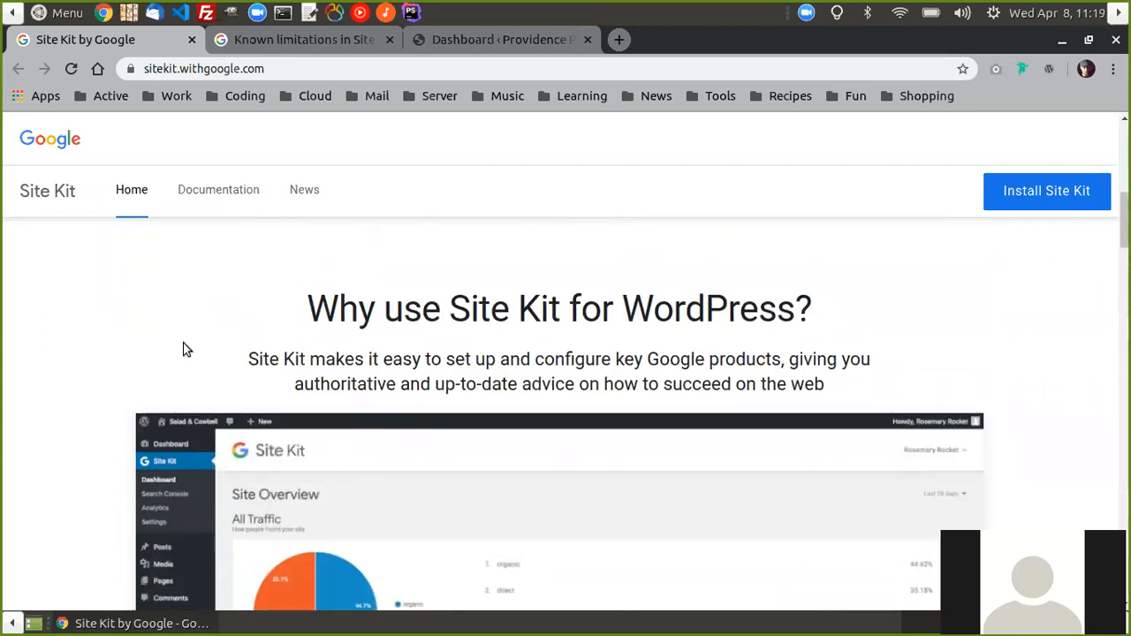
{"action": "left_click", "coordinate": [289, 37]}
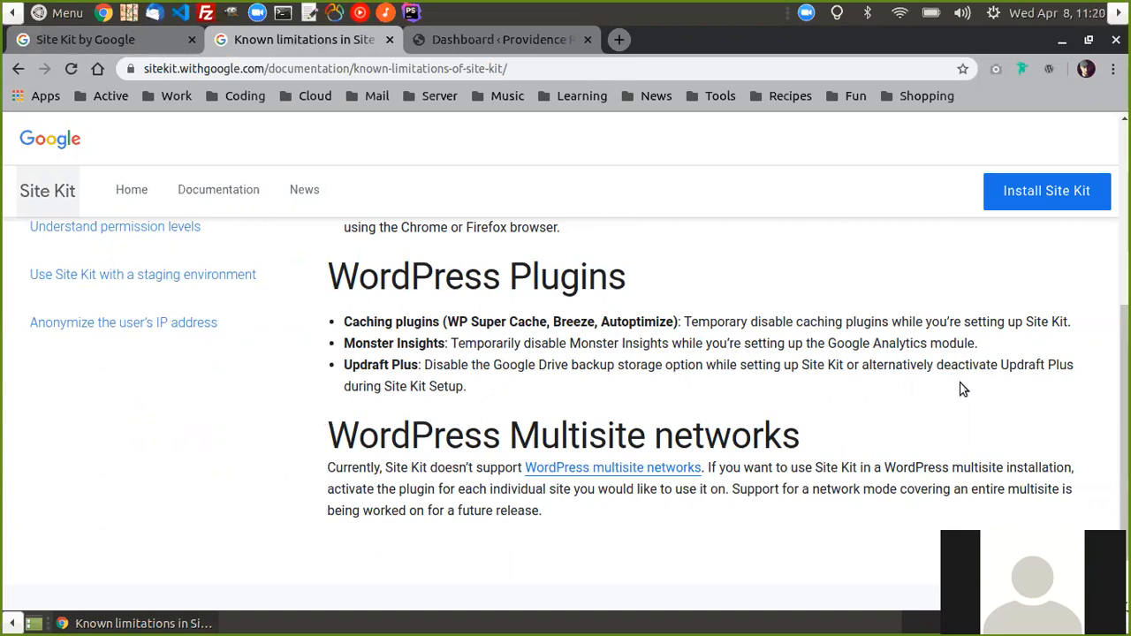
Step: Deactivate the UpdraftPlus - Backup/Restore plugin among the installed plugins of the Providence Pizzeria WordPress site
{"action": "left_click", "coordinate": [473, 39]}
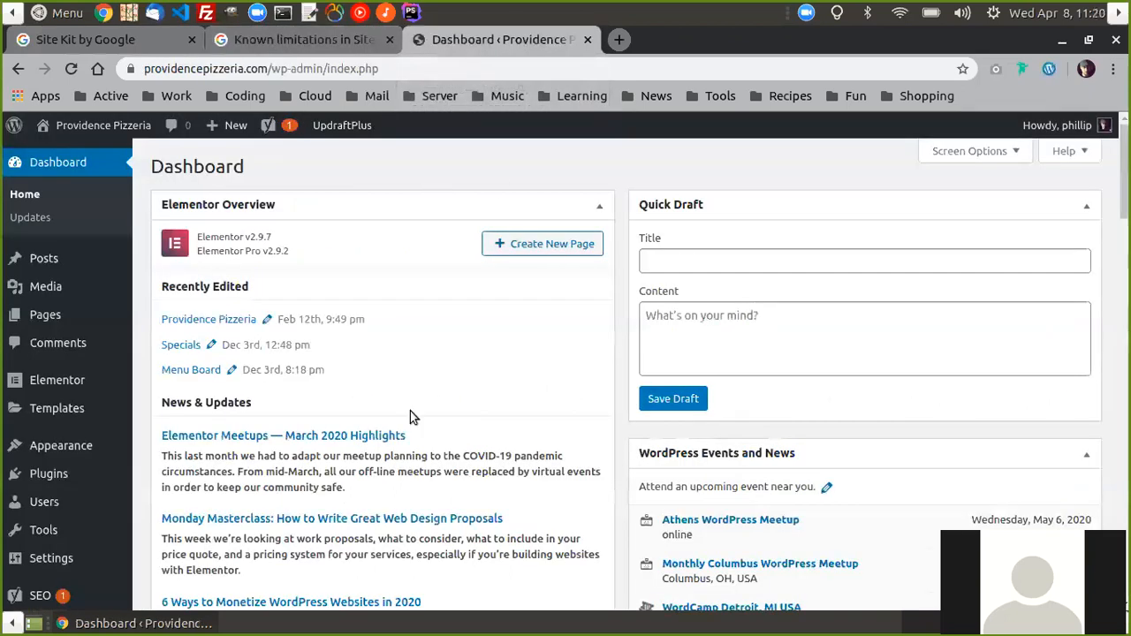
{"action": "scroll", "coordinate": [399, 348], "scroll_direction": "down", "scroll_amount": 2}
{"action": "mouse_move", "coordinate": [53, 347]}
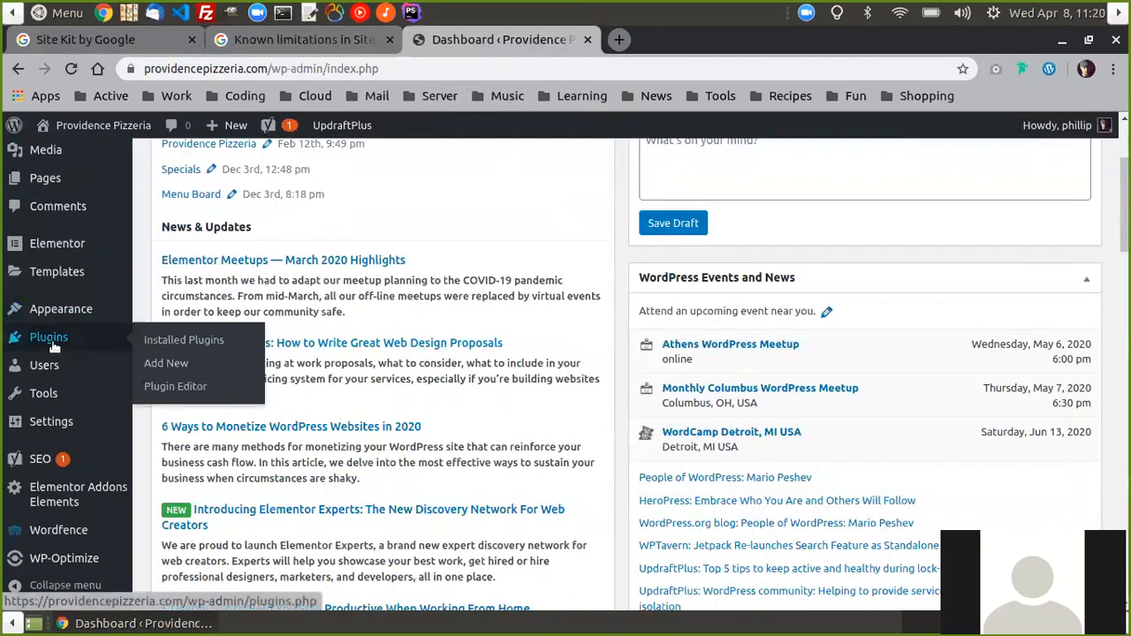
{"action": "left_click", "coordinate": [206, 339]}
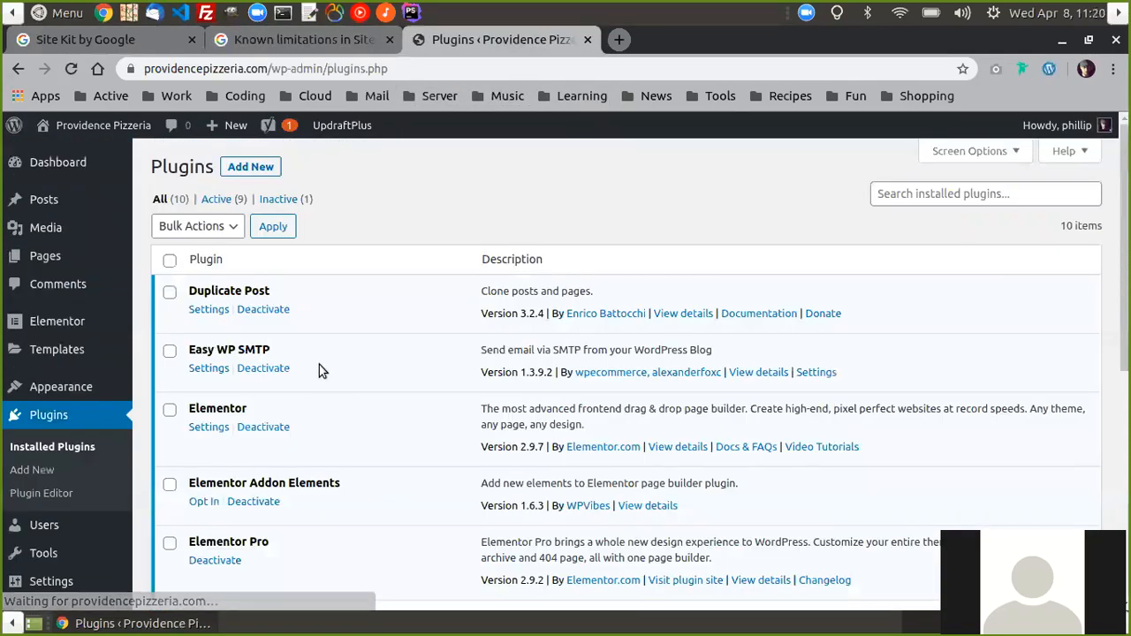
{"action": "scroll", "coordinate": [465, 326], "scroll_direction": "down", "scroll_amount": 5}
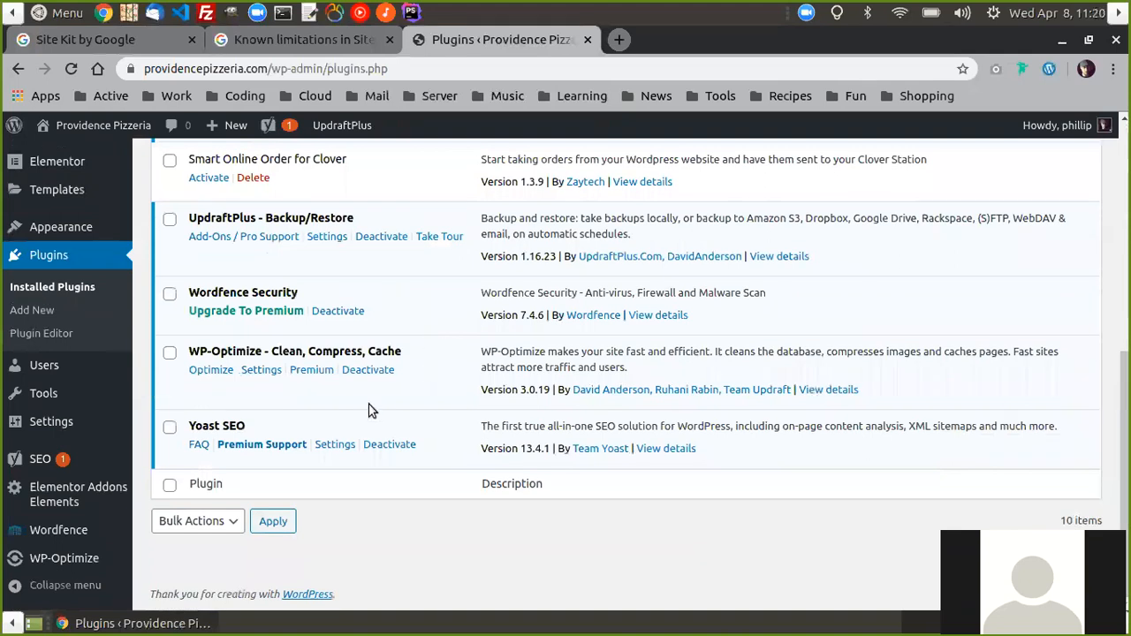
{"action": "scroll", "coordinate": [396, 365], "scroll_direction": "up", "scroll_amount": 2}
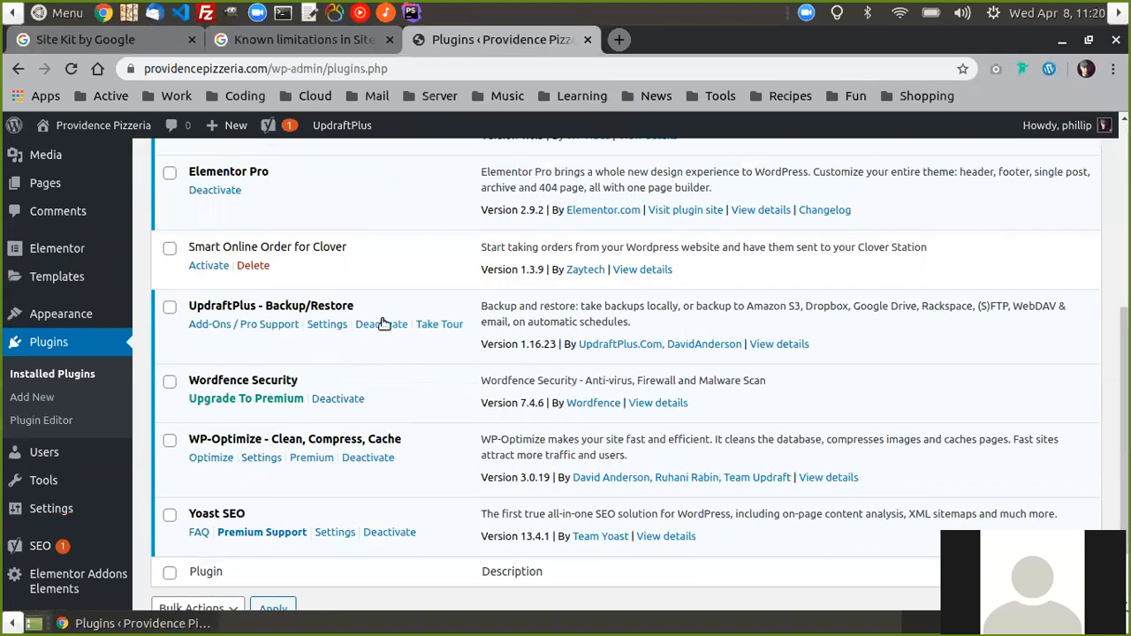
{"action": "left_click", "coordinate": [382, 324]}
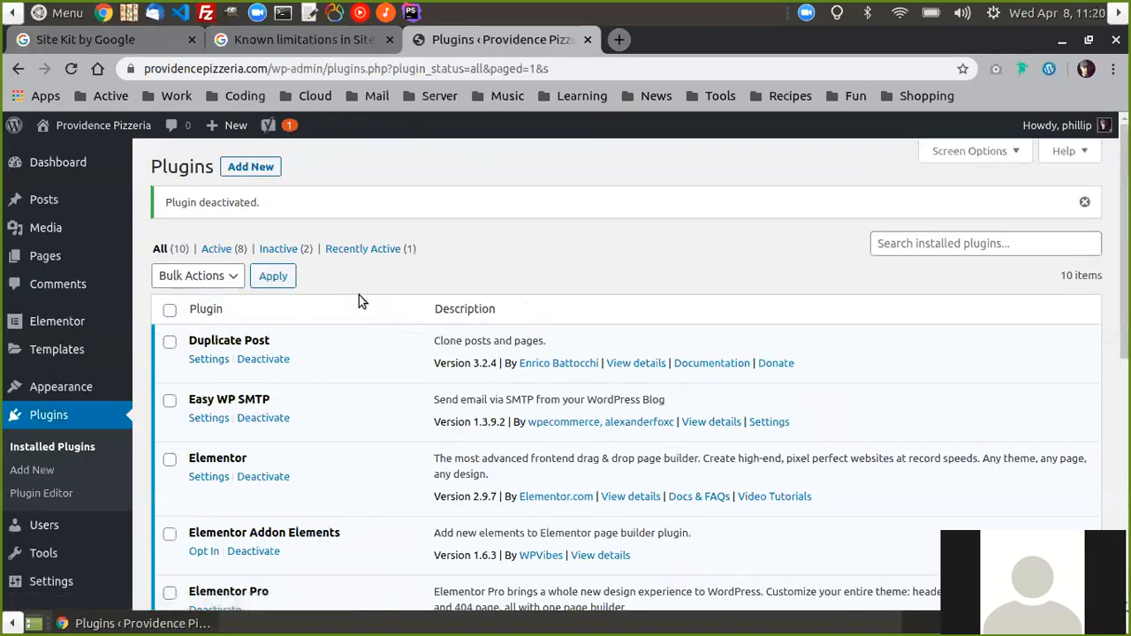
{"action": "scroll", "coordinate": [430, 316], "scroll_direction": "down", "scroll_amount": 4}
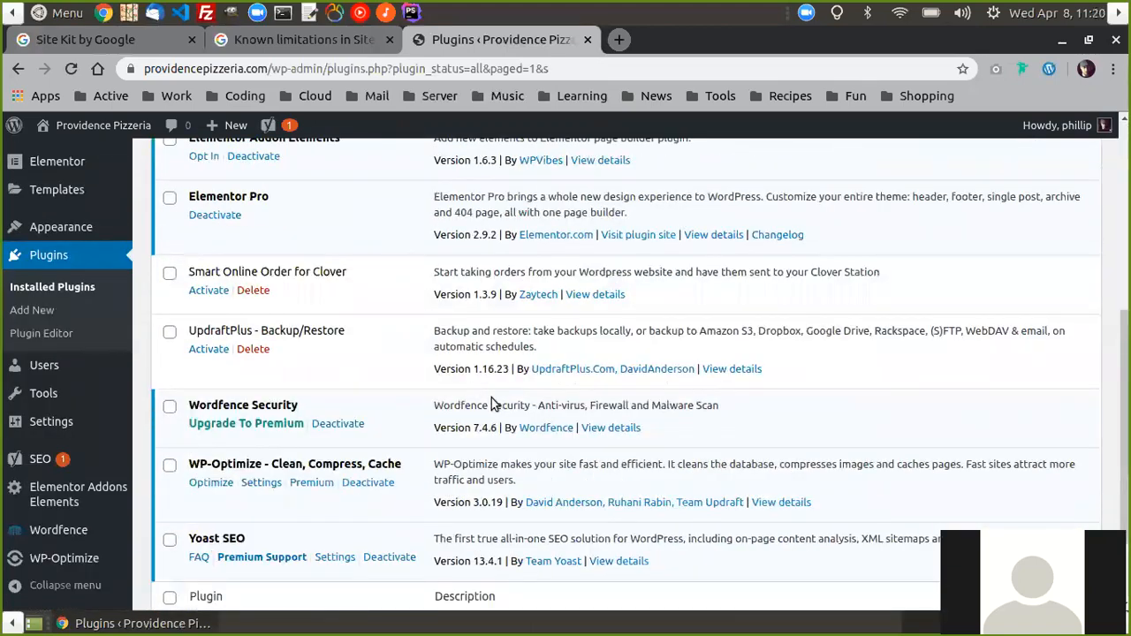
{"action": "scroll", "coordinate": [492, 398], "scroll_direction": "up", "scroll_amount": 4}
{"action": "scroll", "coordinate": [493, 400], "scroll_direction": "up", "scroll_amount": 1}
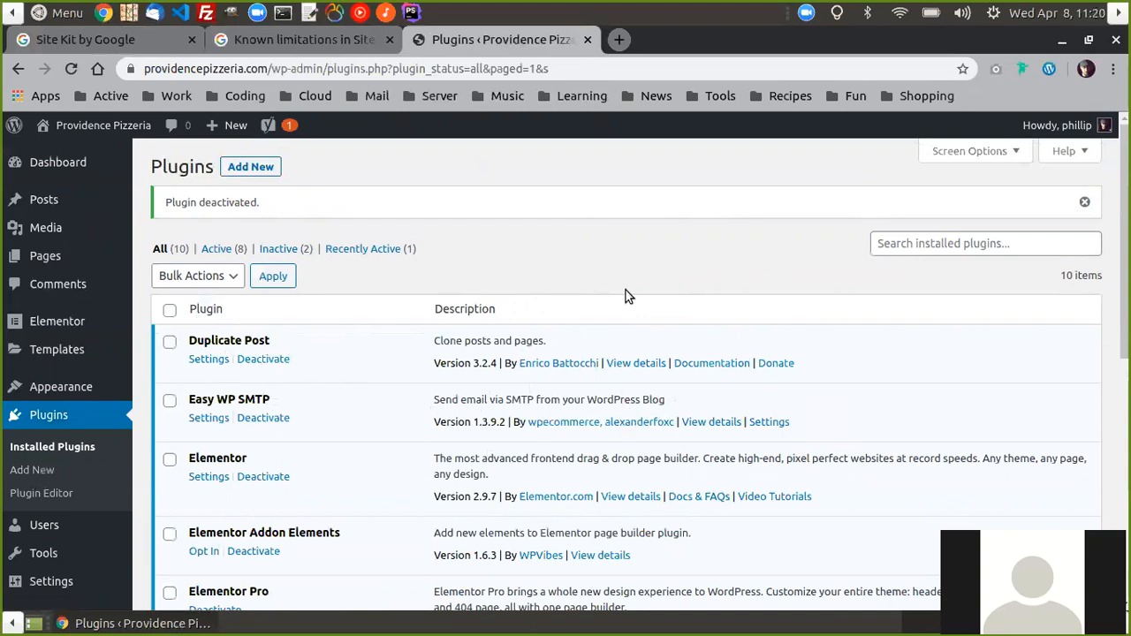
Step: Search the new plugins for "site kit", and install and activate Site Kit by Google
{"action": "scroll", "coordinate": [625, 292], "scroll_direction": "down", "scroll_amount": 2}
{"action": "scroll", "coordinate": [624, 305], "scroll_direction": "up", "scroll_amount": 2}
{"action": "scroll", "coordinate": [621, 311], "scroll_direction": "down", "scroll_amount": 3}
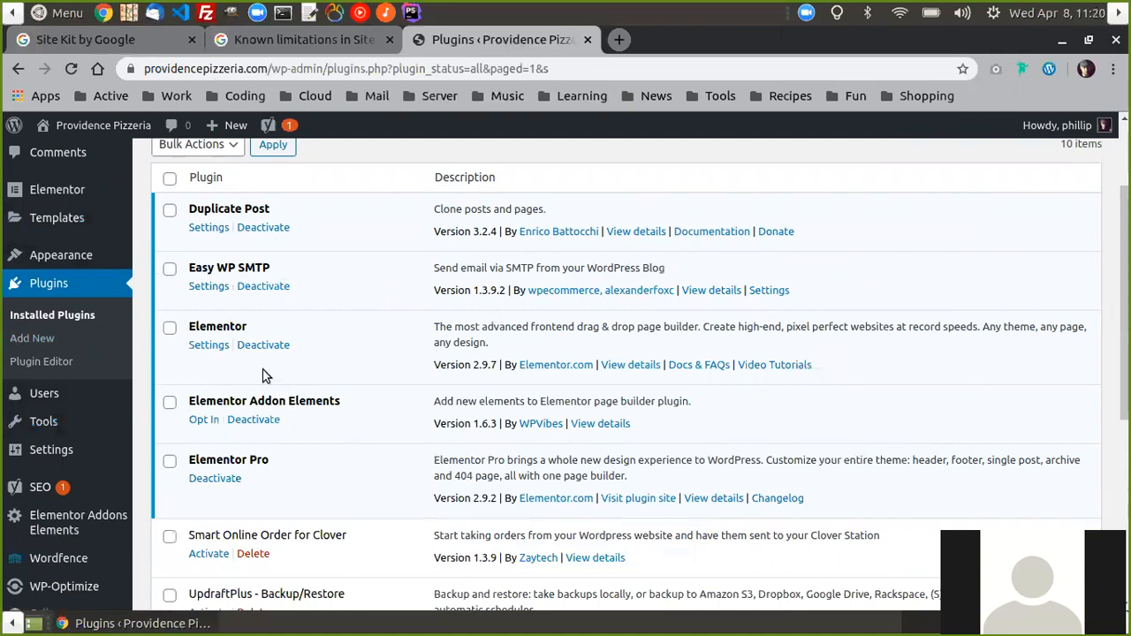
{"action": "left_click", "coordinate": [29, 341]}
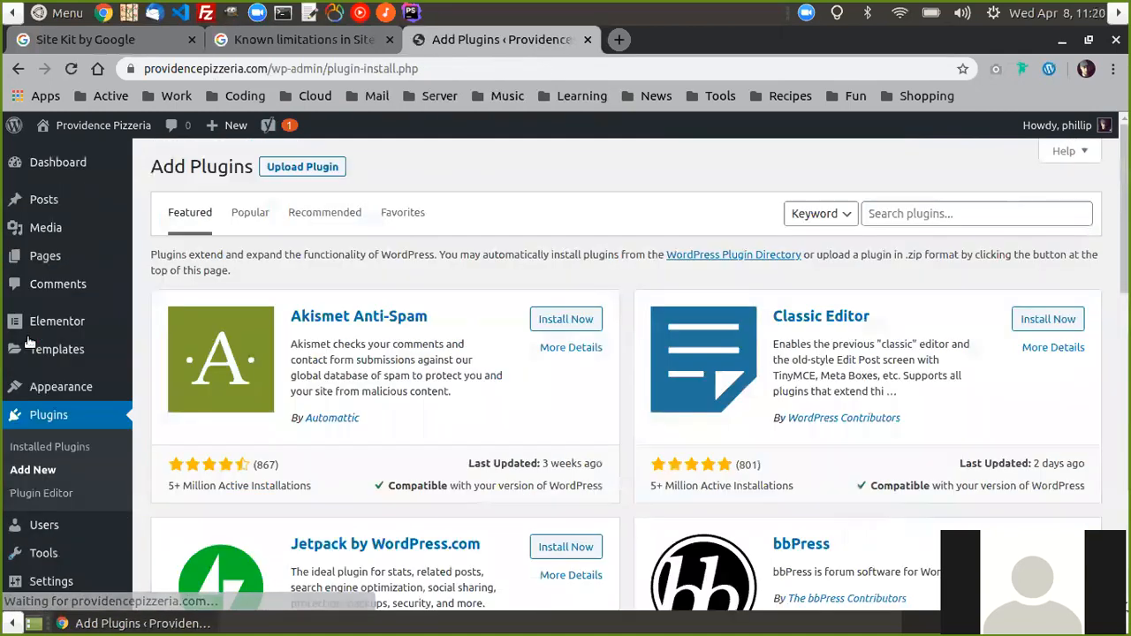
{"action": "left_click", "coordinate": [884, 216]}
{"action": "type", "text": "si"}
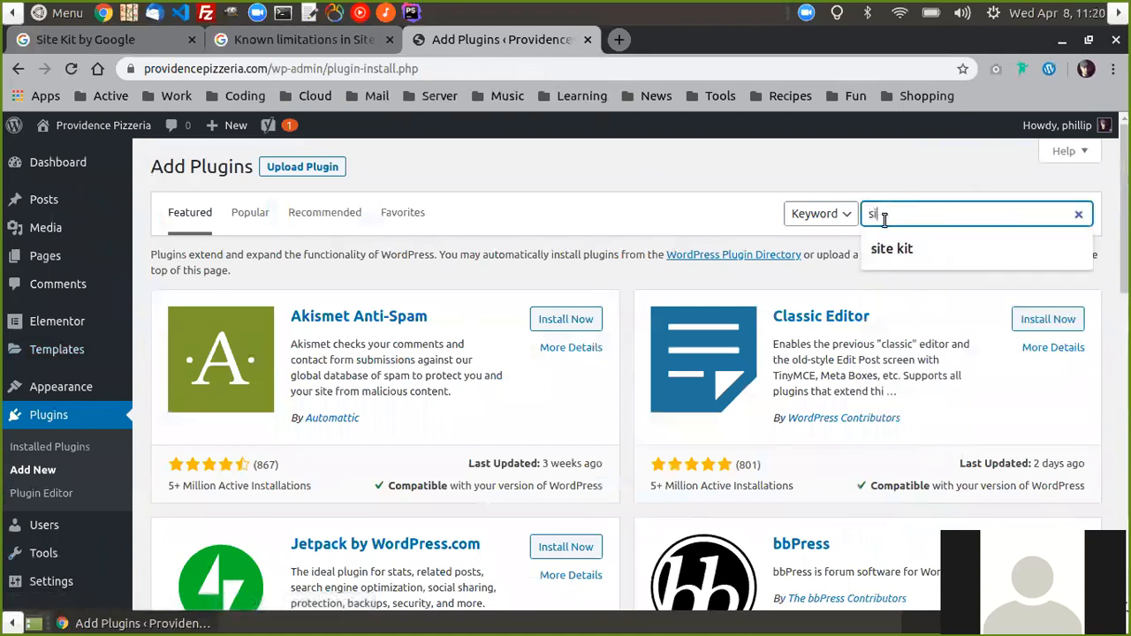
{"action": "type", "text": "te kit"}
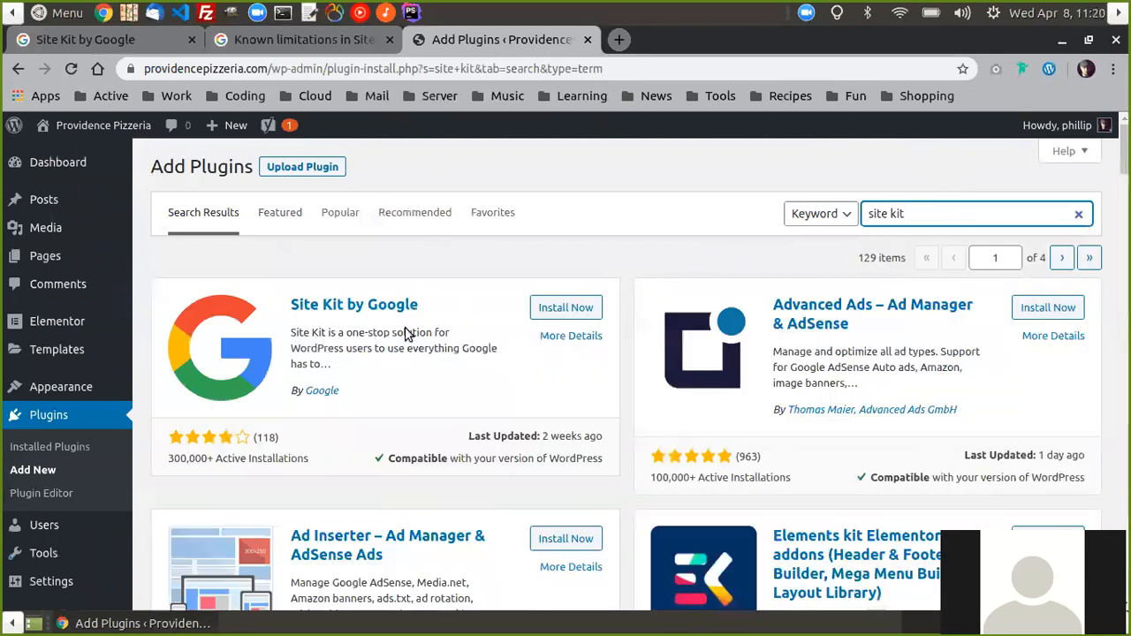
{"action": "left_click", "coordinate": [567, 311]}
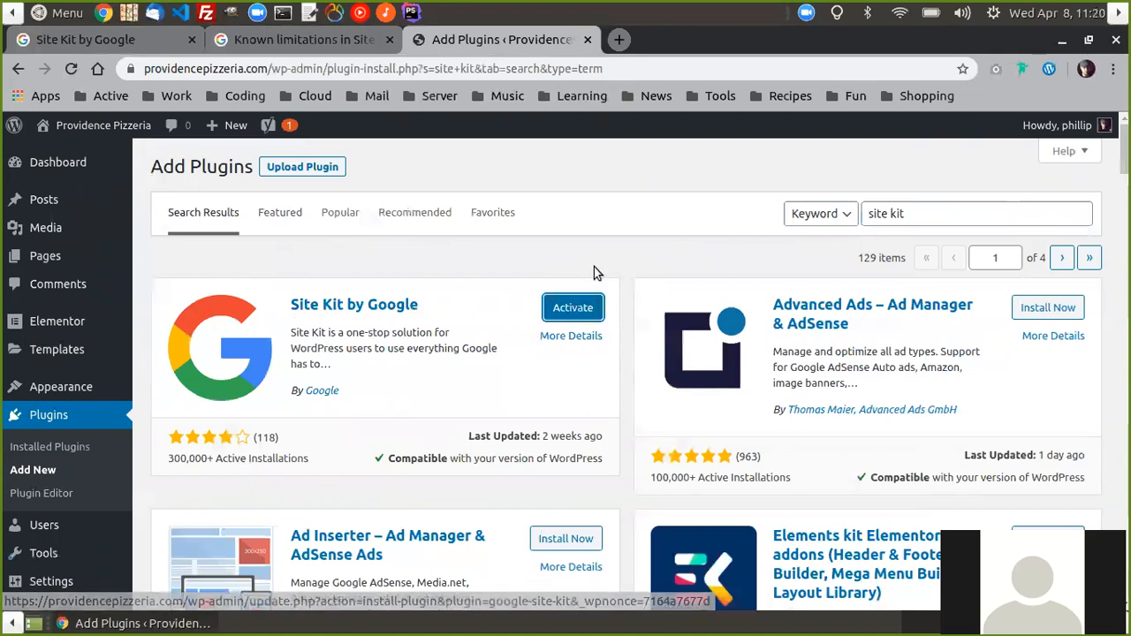
{"action": "left_click", "coordinate": [585, 315]}
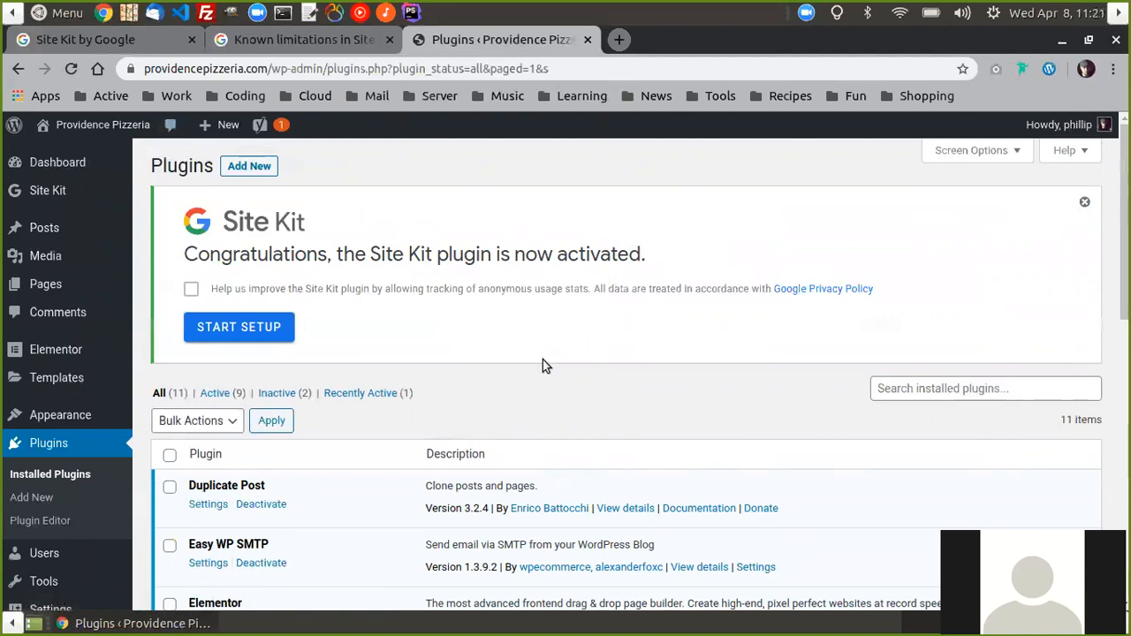
Step: Toggle the anonymous usage stats option for Site Kit and start the plugin's setup
{"action": "scroll", "coordinate": [609, 370], "scroll_direction": "down", "scroll_amount": 1}
{"action": "scroll", "coordinate": [601, 376], "scroll_direction": "up", "scroll_amount": 1}
{"action": "left_click", "coordinate": [191, 289]}
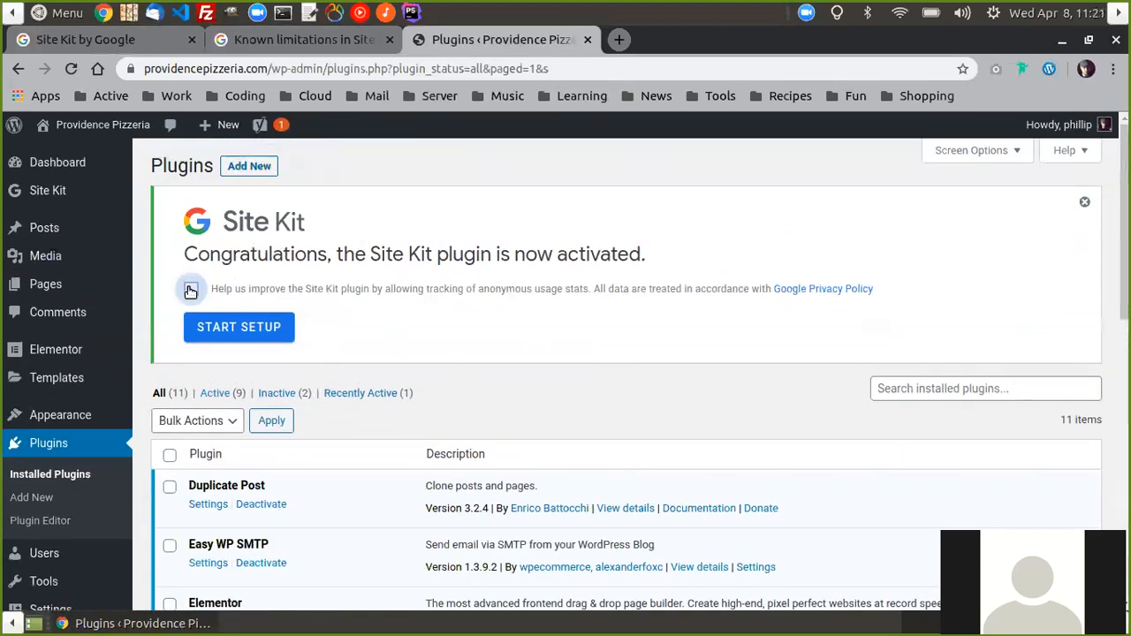
{"action": "left_click", "coordinate": [244, 325]}
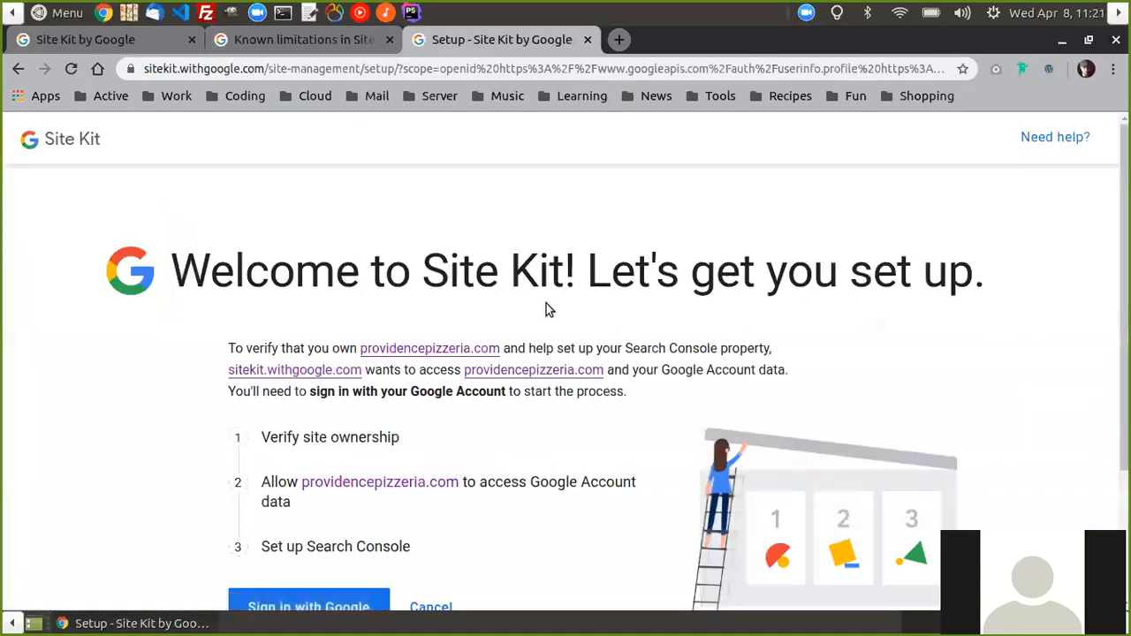
Step: Sign in to Site Kit with the site owner's personal Google account and allow the requested access
{"action": "scroll", "coordinate": [669, 336], "scroll_direction": "down", "scroll_amount": 2}
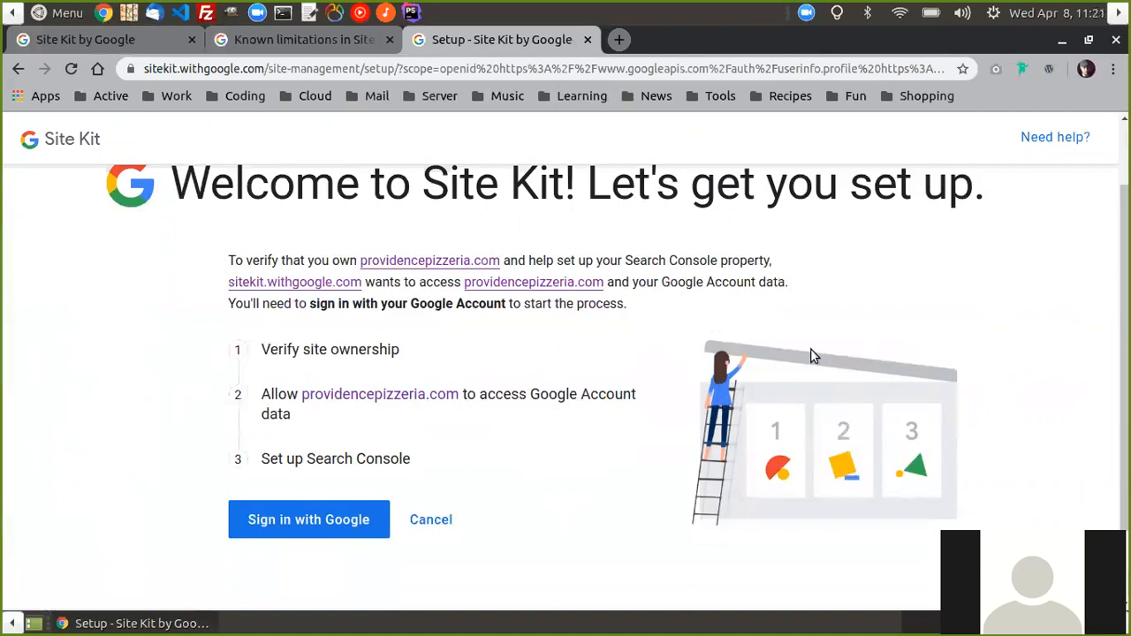
{"action": "left_click", "coordinate": [295, 522]}
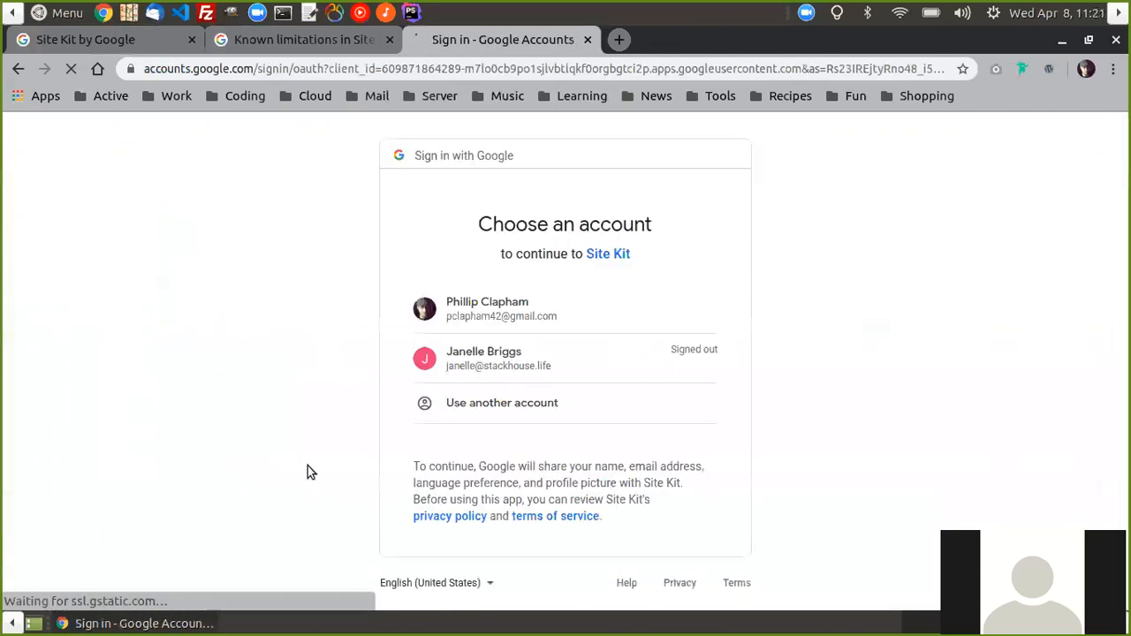
{"action": "left_click", "coordinate": [473, 320]}
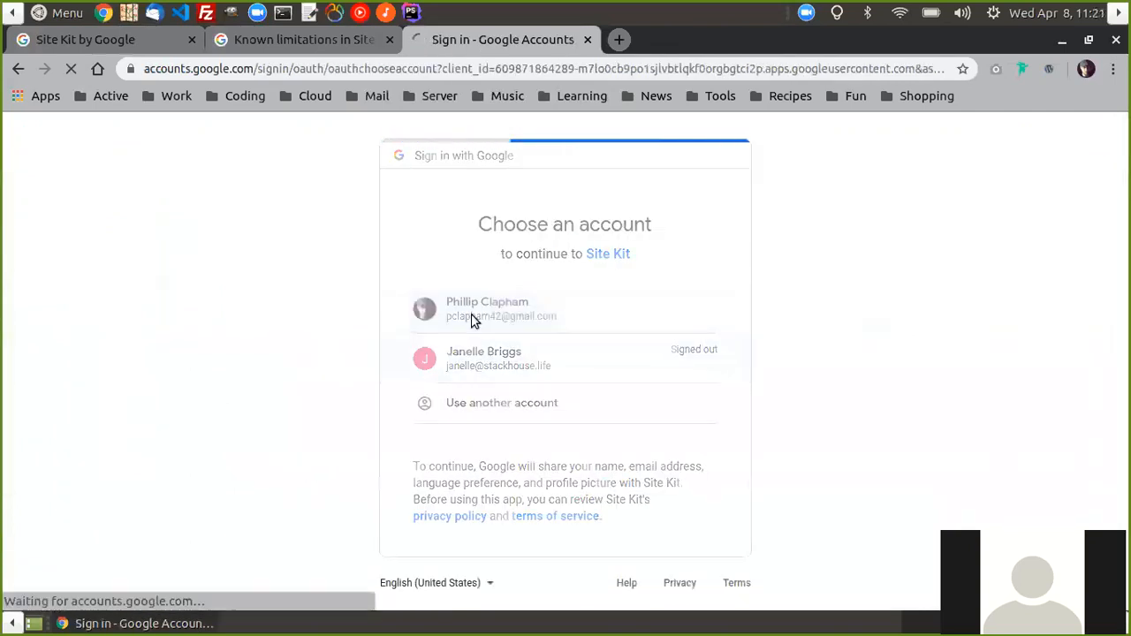
{"action": "scroll", "coordinate": [710, 331], "scroll_direction": "down", "scroll_amount": 4}
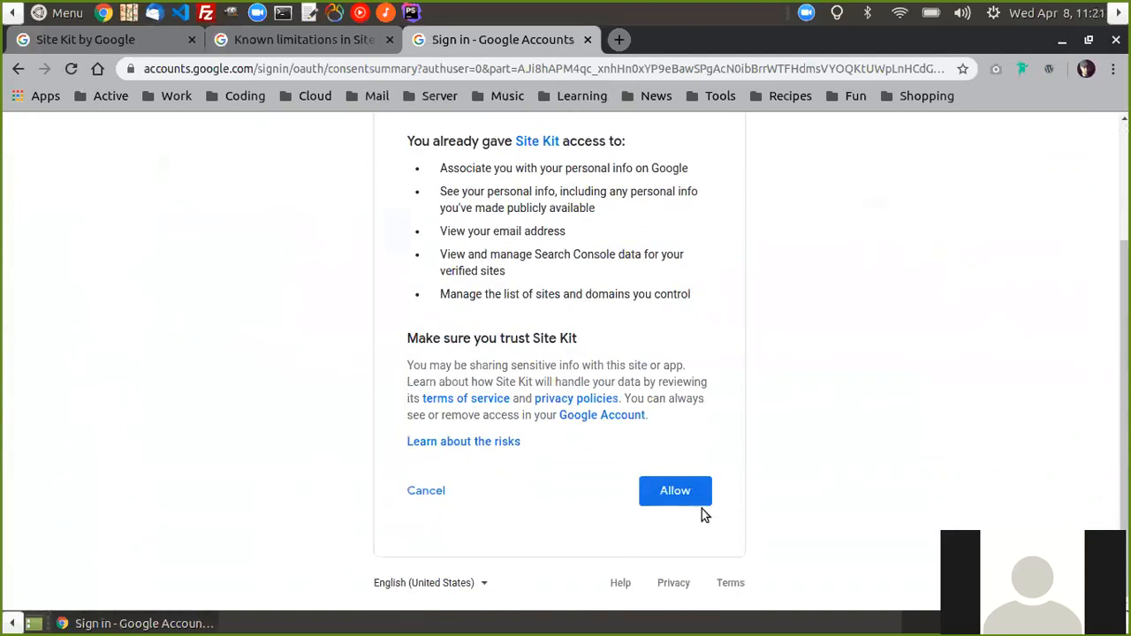
{"action": "left_click", "coordinate": [679, 489]}
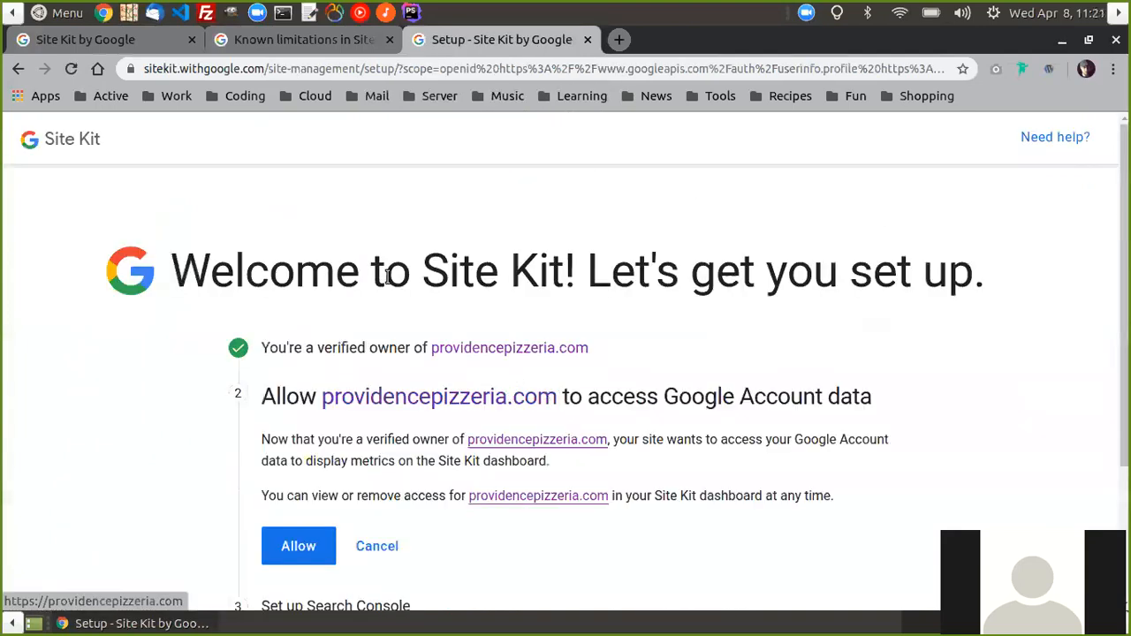
Step: Allow providencepizzeria.com to access the Google Account data and continue to the Site Kit dashboard
{"action": "scroll", "coordinate": [575, 331], "scroll_direction": "down", "scroll_amount": 3}
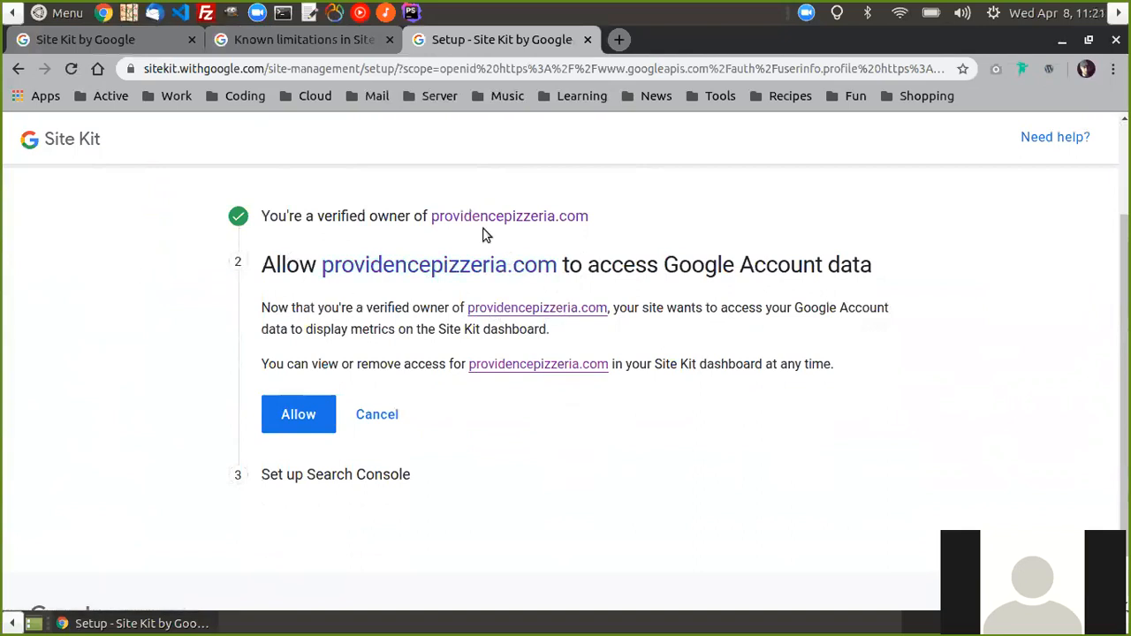
{"action": "scroll", "coordinate": [822, 362], "scroll_direction": "down", "scroll_amount": 1}
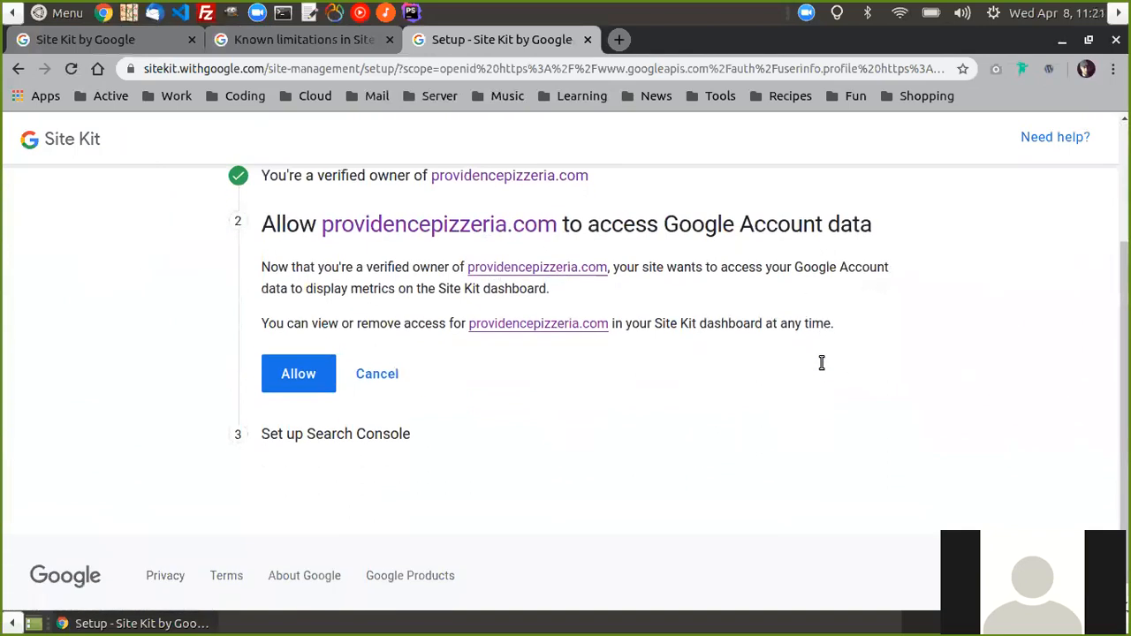
{"action": "scroll", "coordinate": [760, 402], "scroll_direction": "up", "scroll_amount": 2}
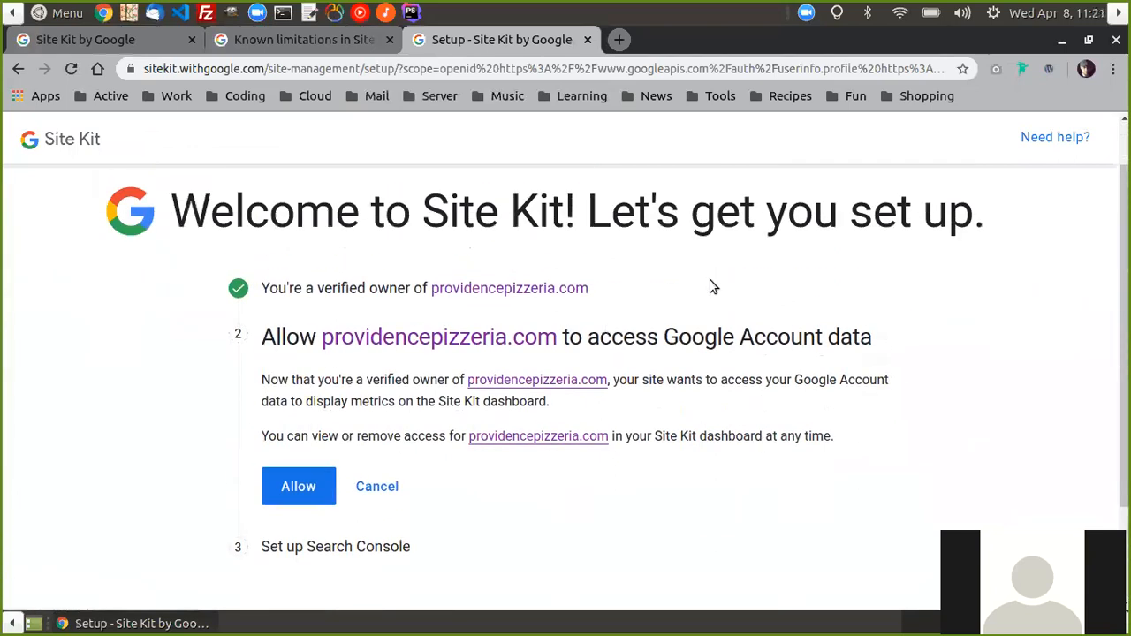
{"action": "scroll", "coordinate": [770, 289], "scroll_direction": "down", "scroll_amount": 2}
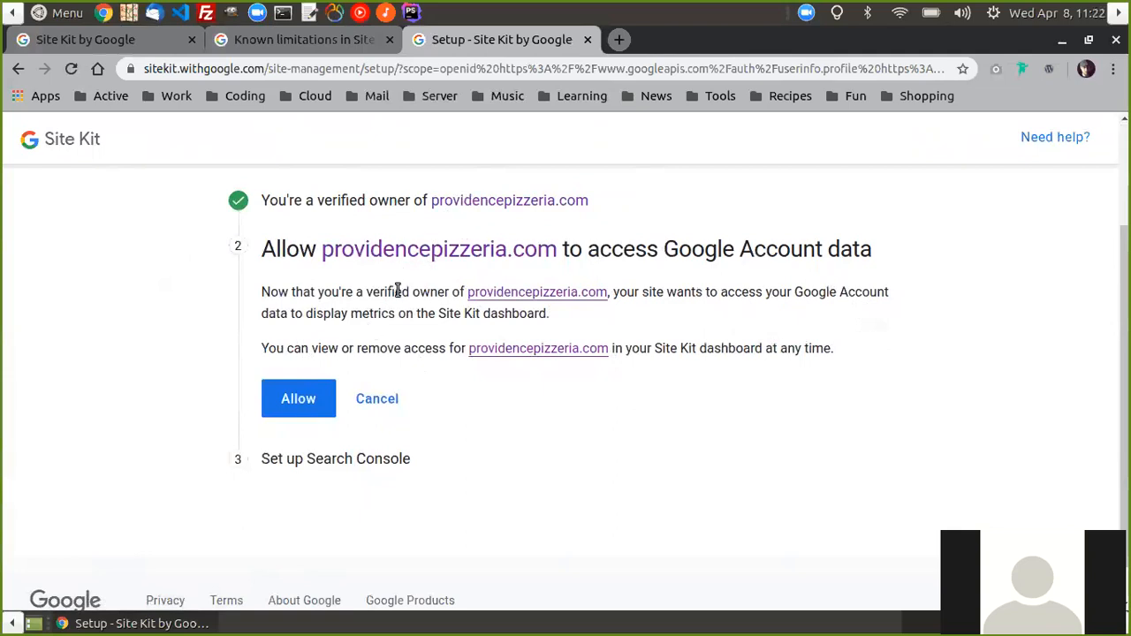
{"action": "left_click", "coordinate": [284, 403]}
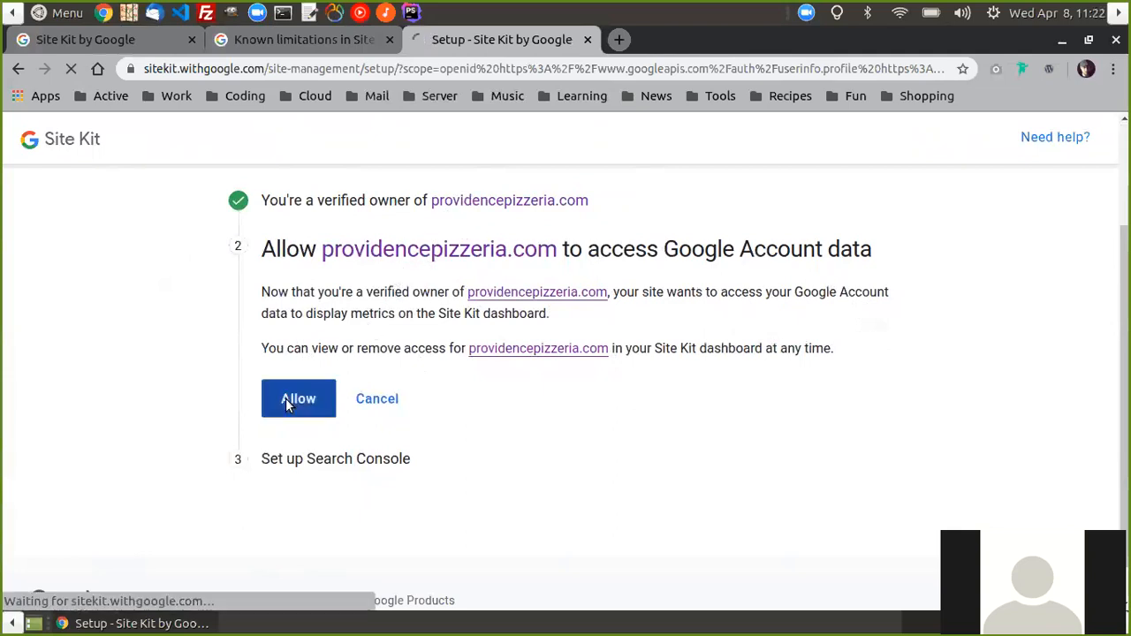
{"action": "scroll", "coordinate": [569, 350], "scroll_direction": "down", "scroll_amount": 3}
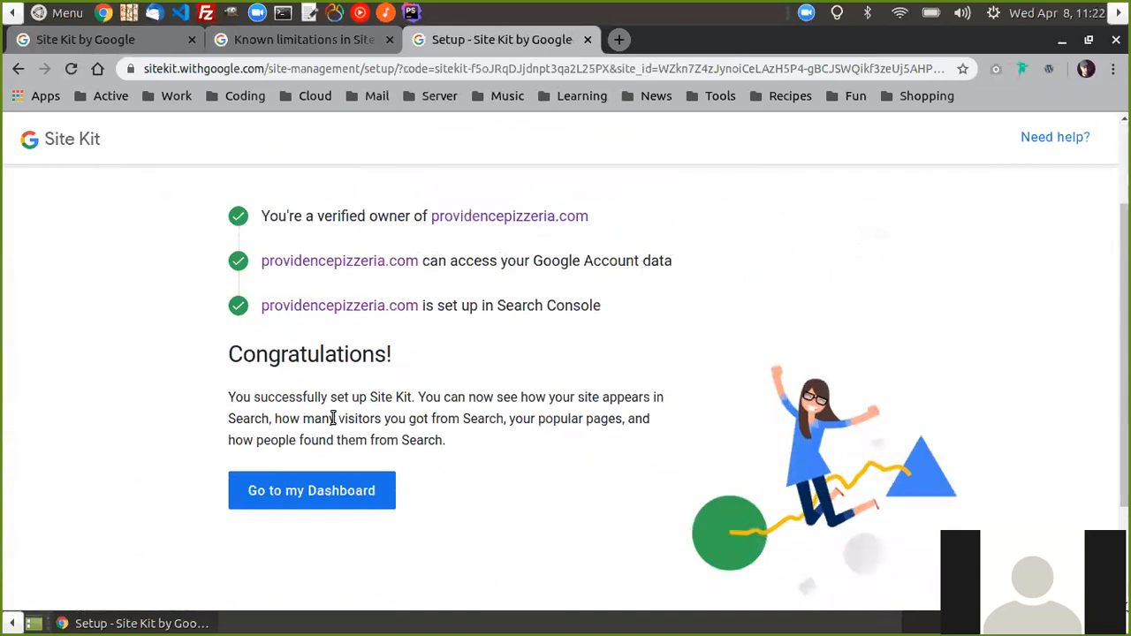
{"action": "left_click", "coordinate": [311, 492]}
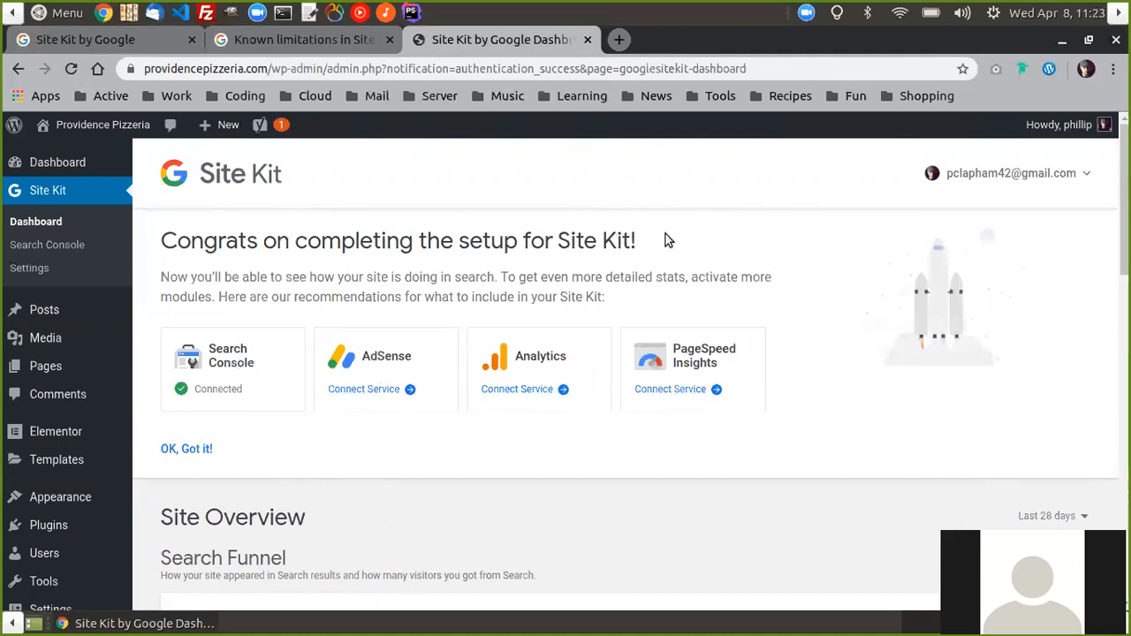
Step: Look over the Site Kit dashboard from the setup summary through the Search Funnel and Popularity sections
{"action": "scroll", "coordinate": [578, 404], "scroll_direction": "down", "scroll_amount": 4}
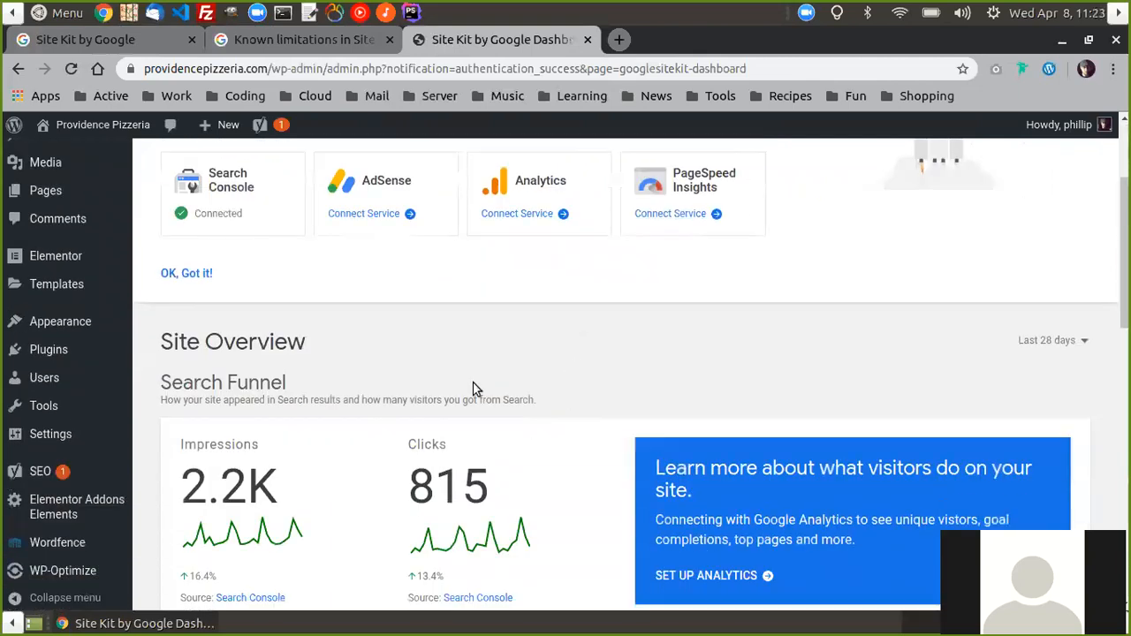
{"action": "scroll", "coordinate": [603, 295], "scroll_direction": "down", "scroll_amount": 3}
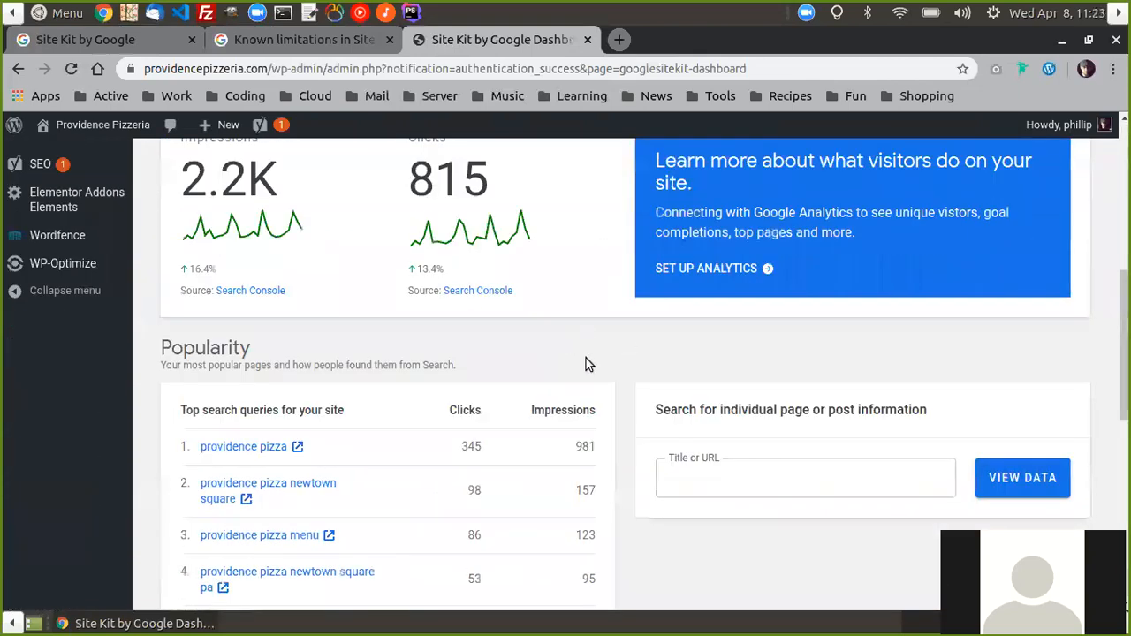
{"action": "scroll", "coordinate": [588, 363], "scroll_direction": "up", "scroll_amount": 3}
{"action": "scroll", "coordinate": [634, 303], "scroll_direction": "up", "scroll_amount": 2}
{"action": "scroll", "coordinate": [610, 303], "scroll_direction": "down", "scroll_amount": 2}
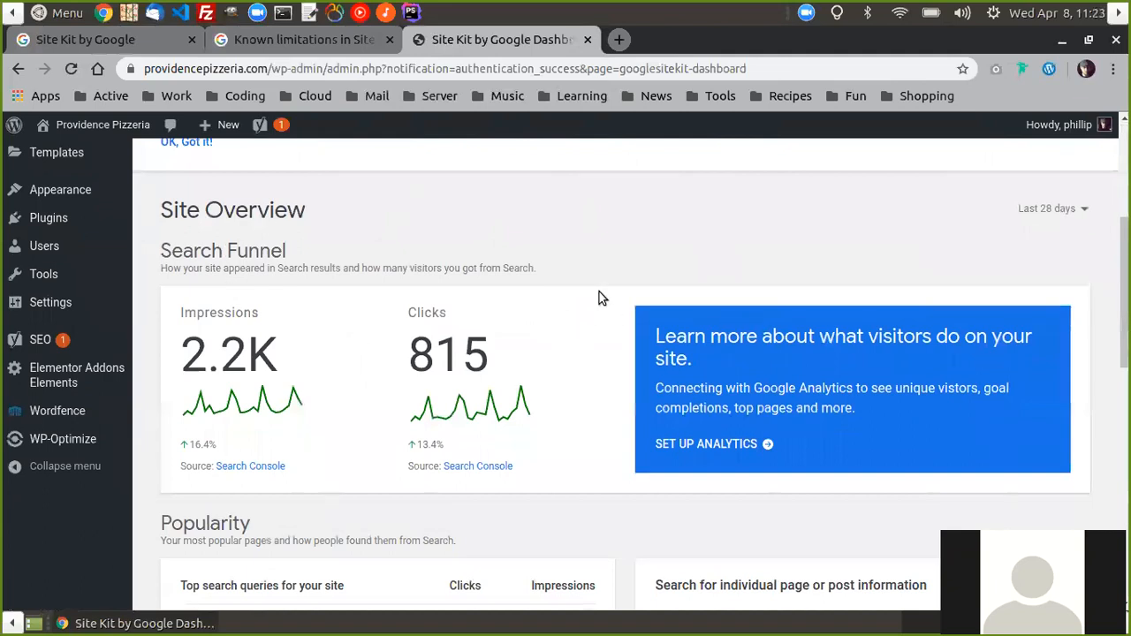
{"action": "scroll", "coordinate": [599, 297], "scroll_direction": "down", "scroll_amount": 7}
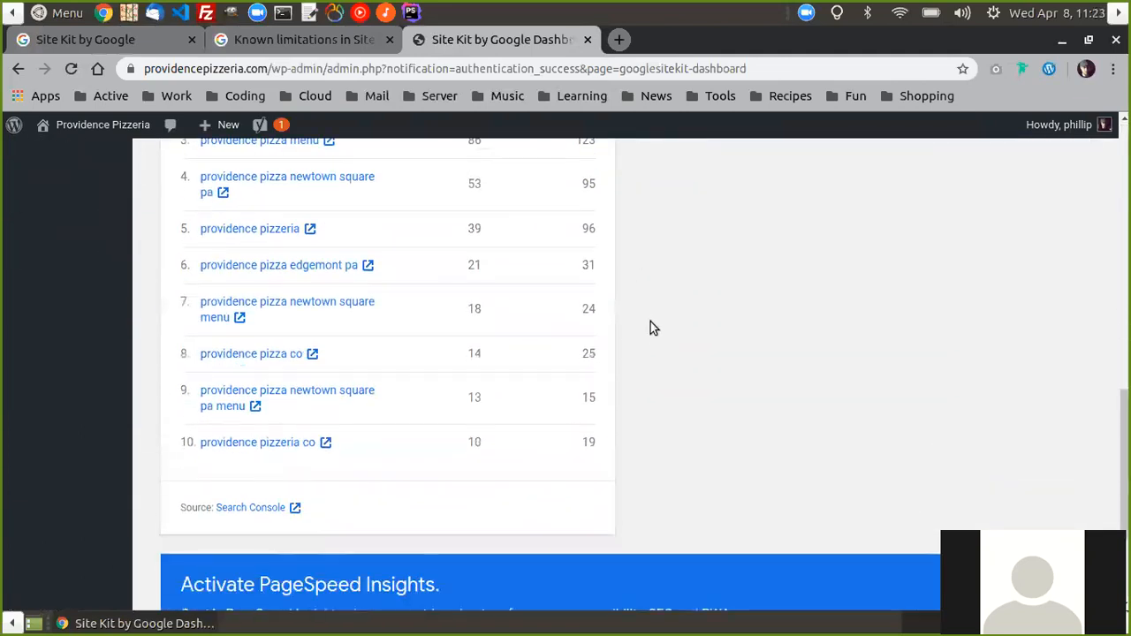
{"action": "scroll", "coordinate": [650, 327], "scroll_direction": "down", "scroll_amount": 3}
{"action": "scroll", "coordinate": [628, 354], "scroll_direction": "up", "scroll_amount": 5}
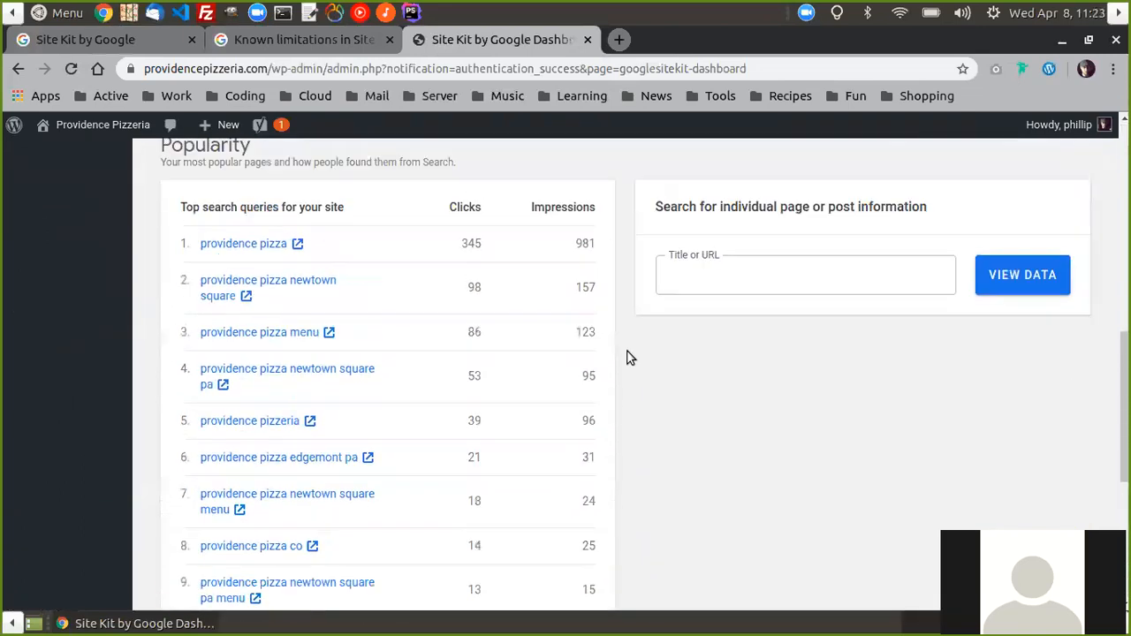
{"action": "scroll", "coordinate": [628, 357], "scroll_direction": "up", "scroll_amount": 4}
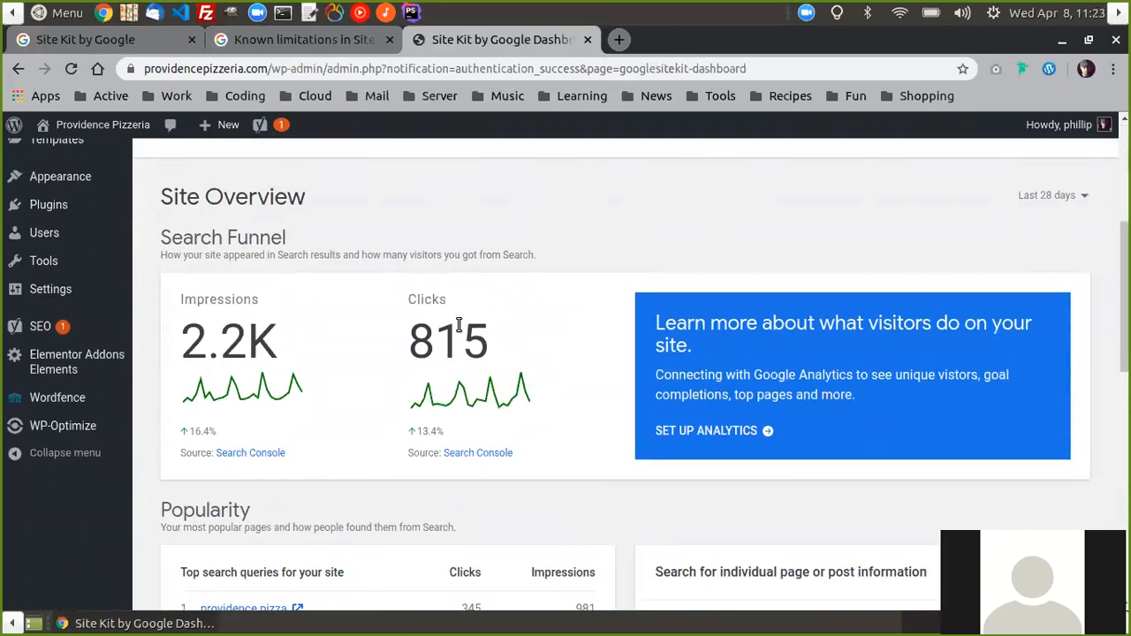
Step: Examine the impressions and clicks in the Search Funnel, the top search queries, and the PageSpeed Insights activation offer
{"action": "scroll", "coordinate": [522, 295], "scroll_direction": "down", "scroll_amount": 1}
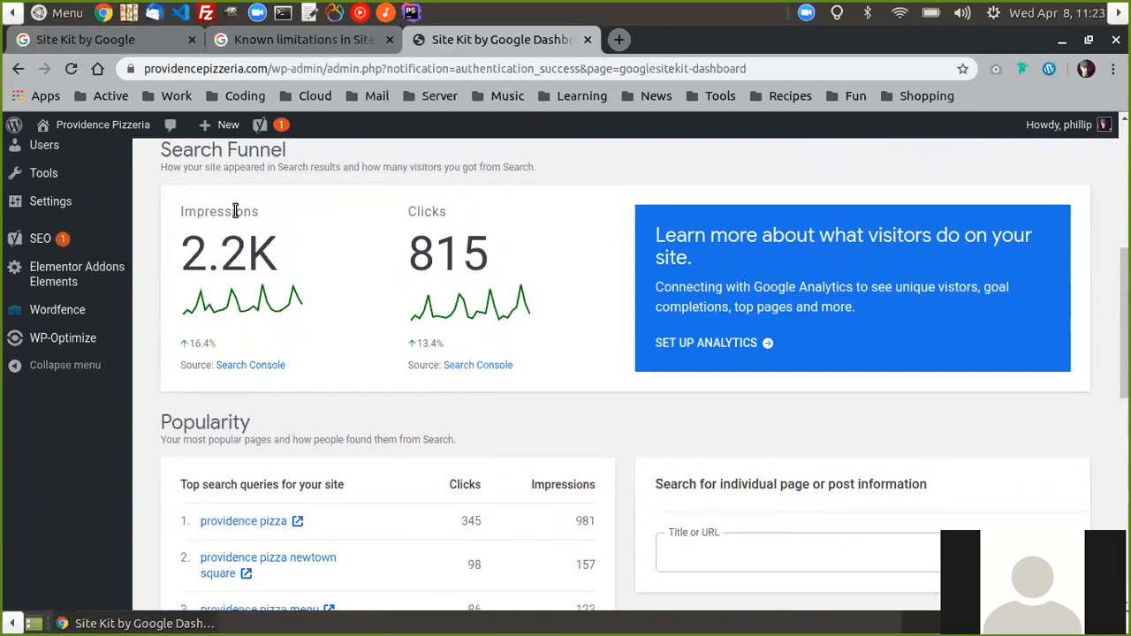
{"action": "scroll", "coordinate": [398, 252], "scroll_direction": "down", "scroll_amount": 1}
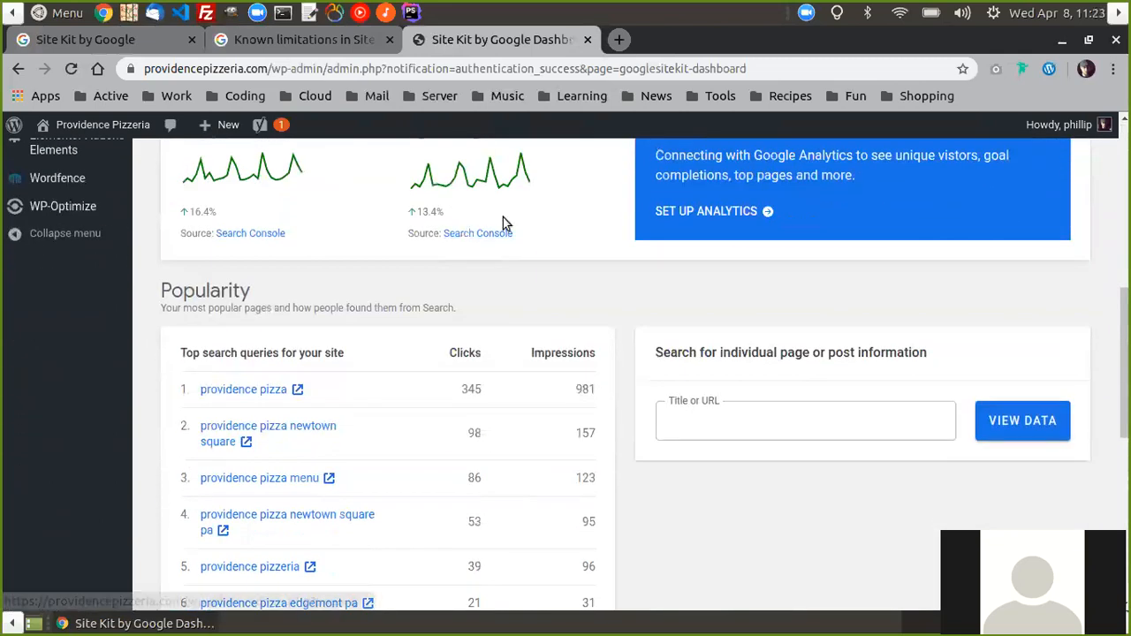
{"action": "scroll", "coordinate": [503, 217], "scroll_direction": "down", "scroll_amount": 1}
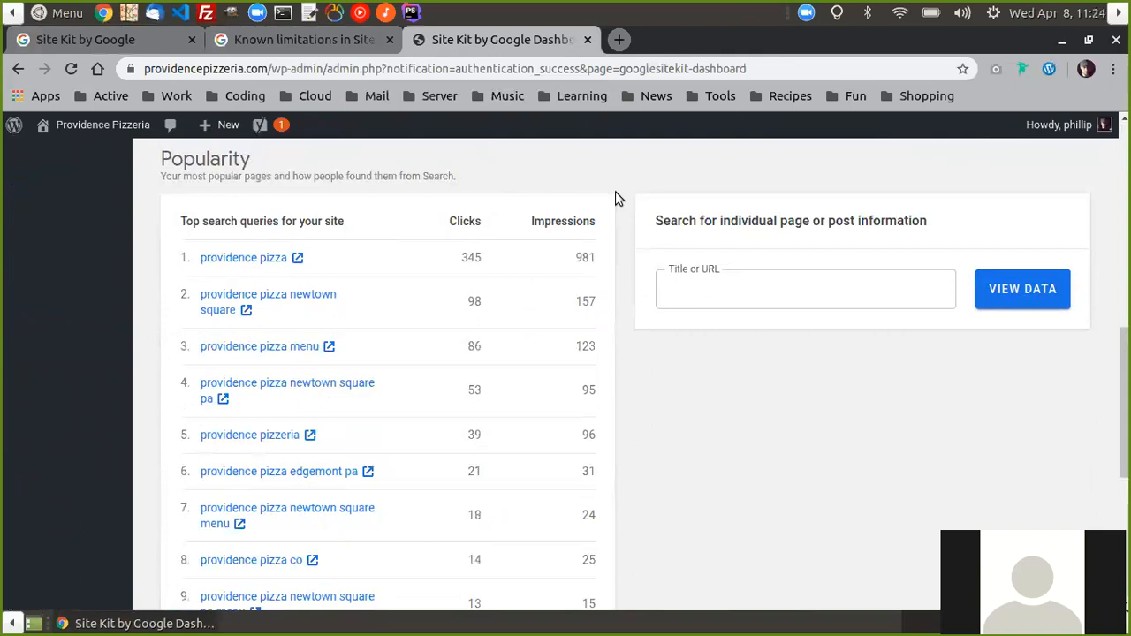
{"action": "scroll", "coordinate": [507, 309], "scroll_direction": "down", "scroll_amount": 1}
{"action": "scroll", "coordinate": [528, 333], "scroll_direction": "up", "scroll_amount": 2}
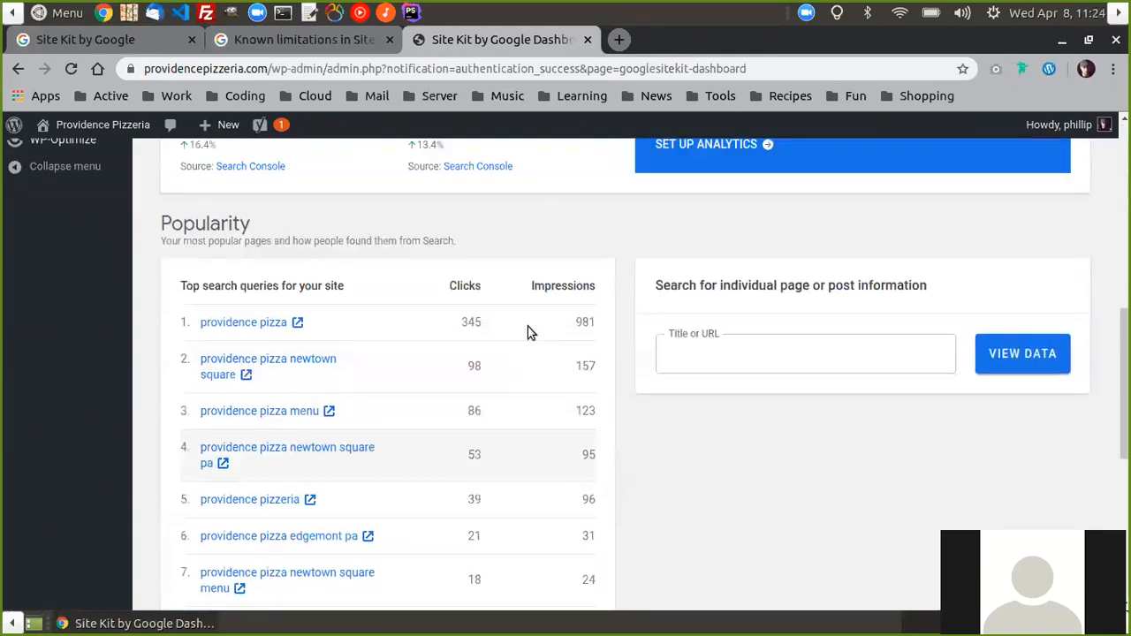
{"action": "scroll", "coordinate": [566, 328], "scroll_direction": "down", "scroll_amount": 1}
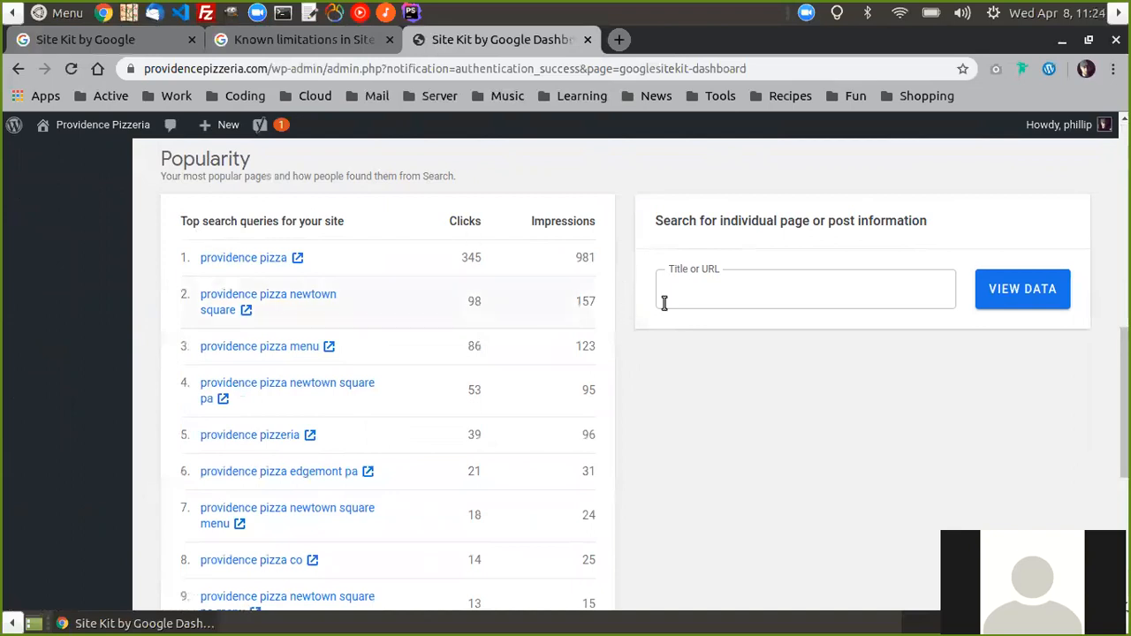
{"action": "scroll", "coordinate": [751, 319], "scroll_direction": "down", "scroll_amount": 4}
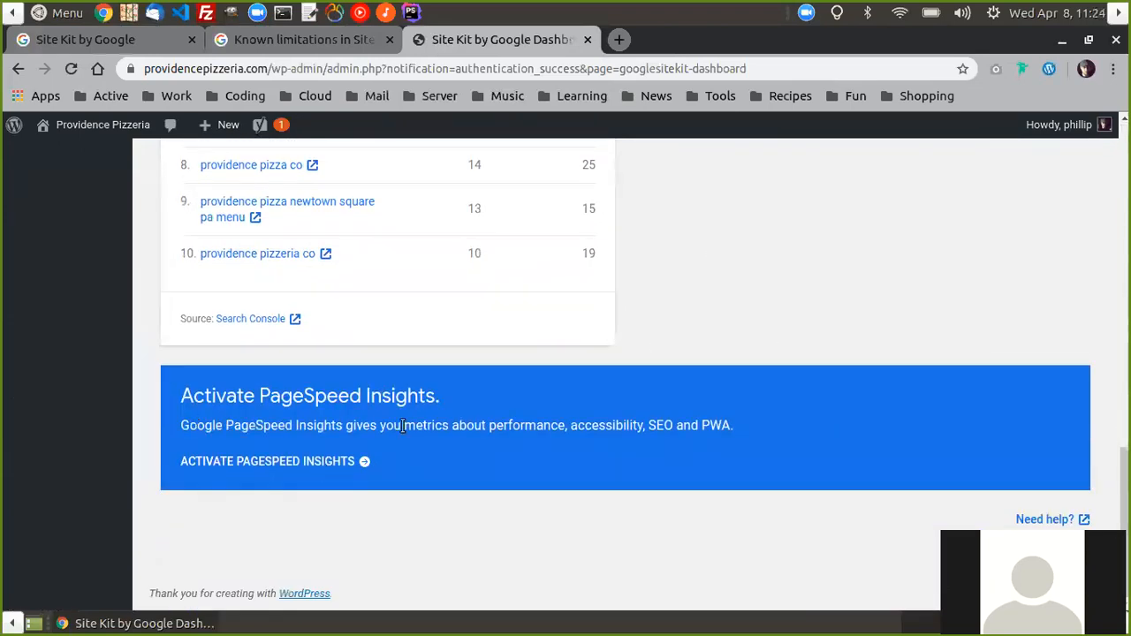
Step: Review the recommended Site Kit services, Search Console, AdSense, Analytics and PageSpeed Insights, alongside the Site Overview
{"action": "scroll", "coordinate": [681, 407], "scroll_direction": "up", "scroll_amount": 15}
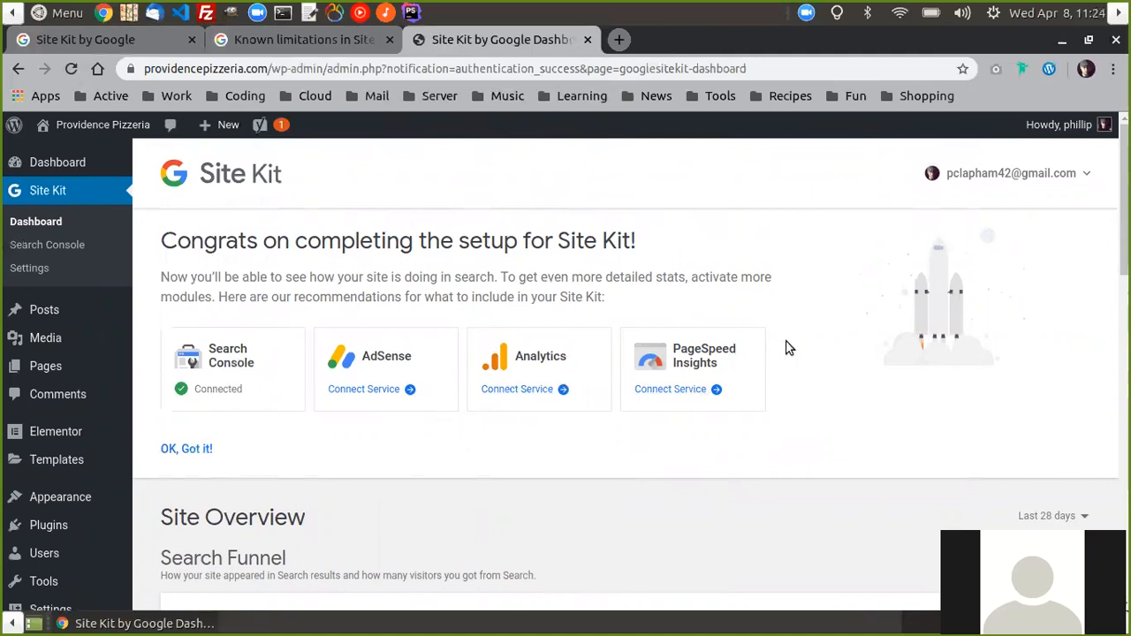
{"action": "scroll", "coordinate": [775, 306], "scroll_direction": "down", "scroll_amount": 3}
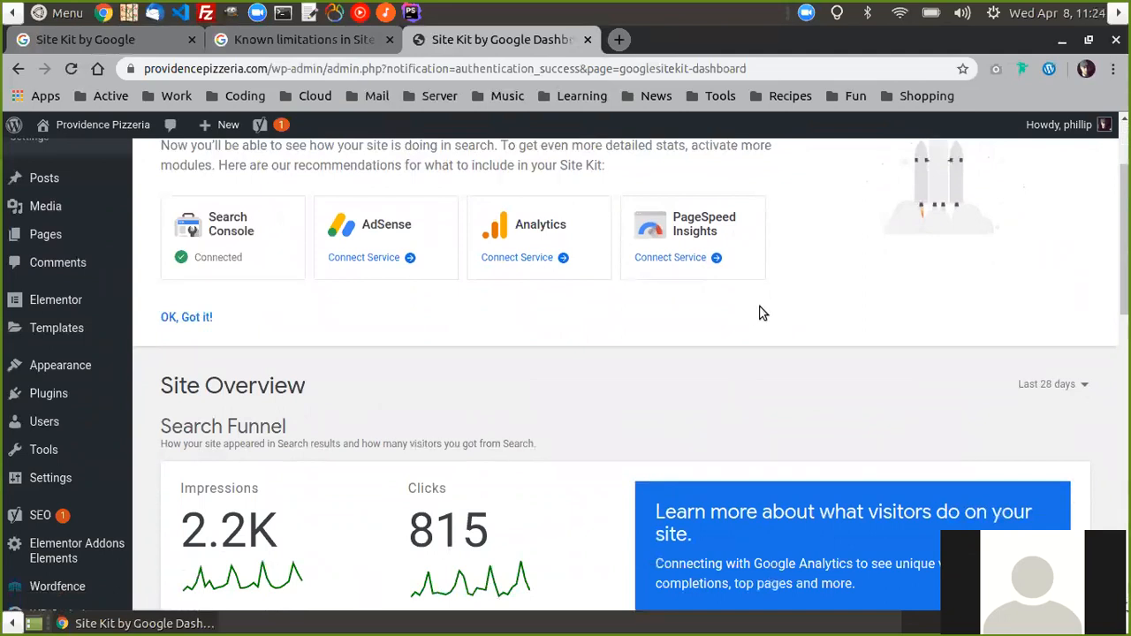
{"action": "scroll", "coordinate": [764, 351], "scroll_direction": "down", "scroll_amount": 3}
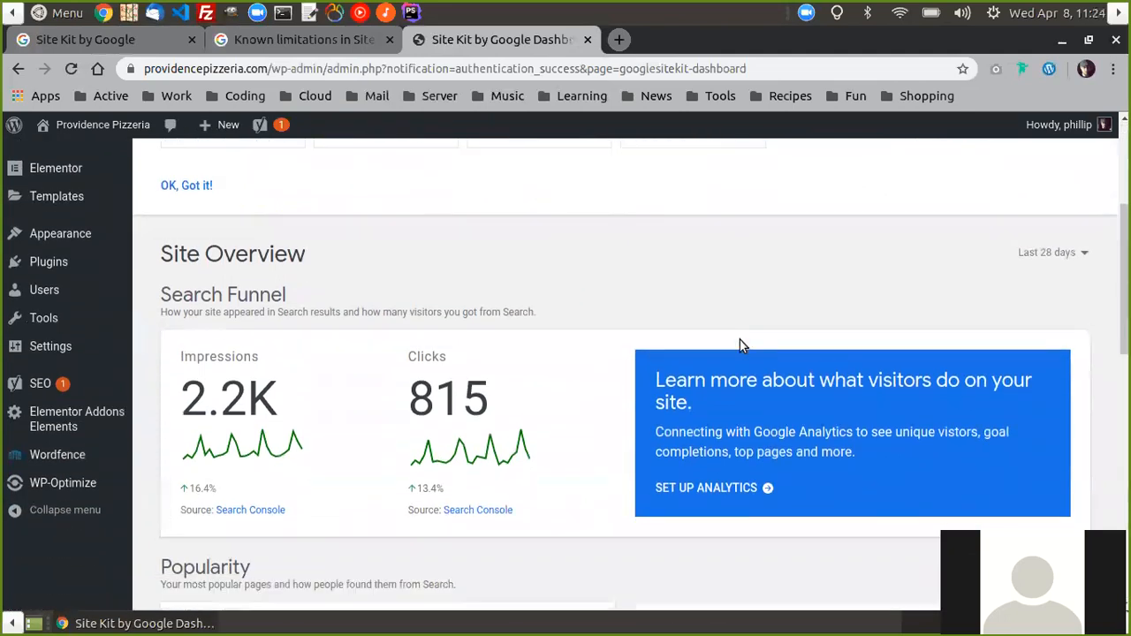
{"action": "scroll", "coordinate": [521, 371], "scroll_direction": "up", "scroll_amount": 4}
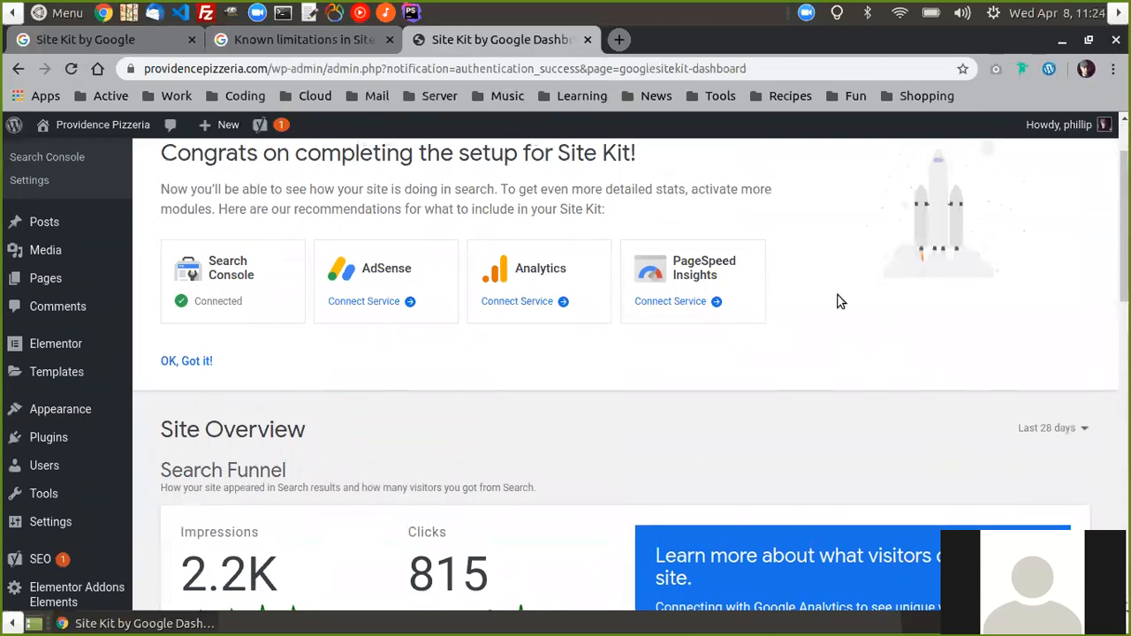
{"action": "scroll", "coordinate": [704, 298], "scroll_direction": "down", "scroll_amount": 5}
{"action": "scroll", "coordinate": [813, 336], "scroll_direction": "up", "scroll_amount": 6}
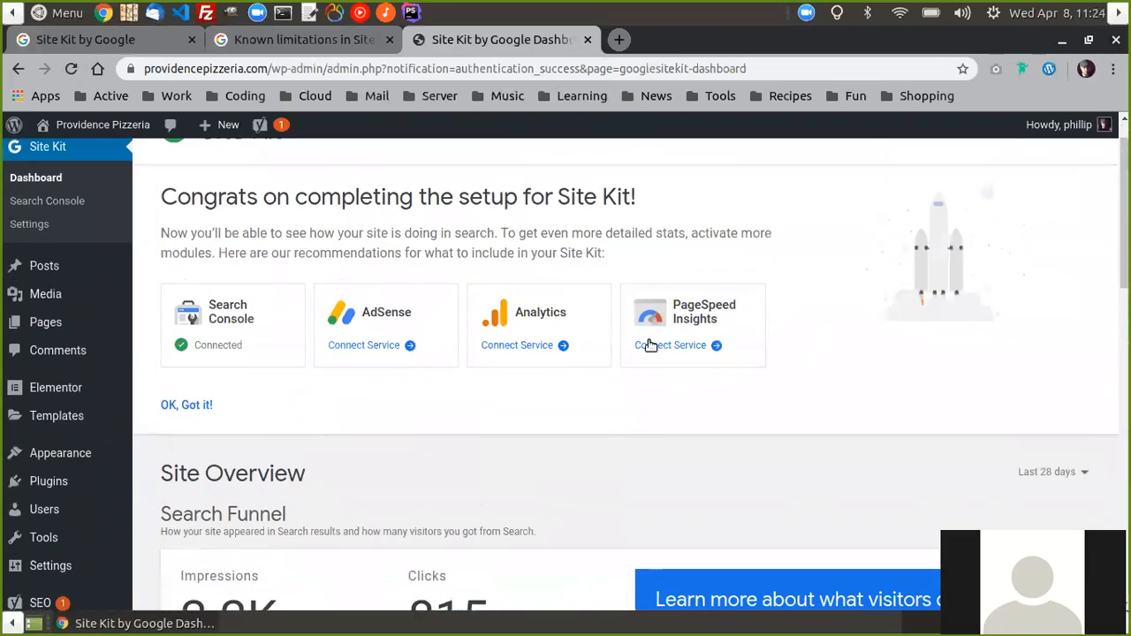
{"action": "scroll", "coordinate": [672, 345], "scroll_direction": "up", "scroll_amount": 1}
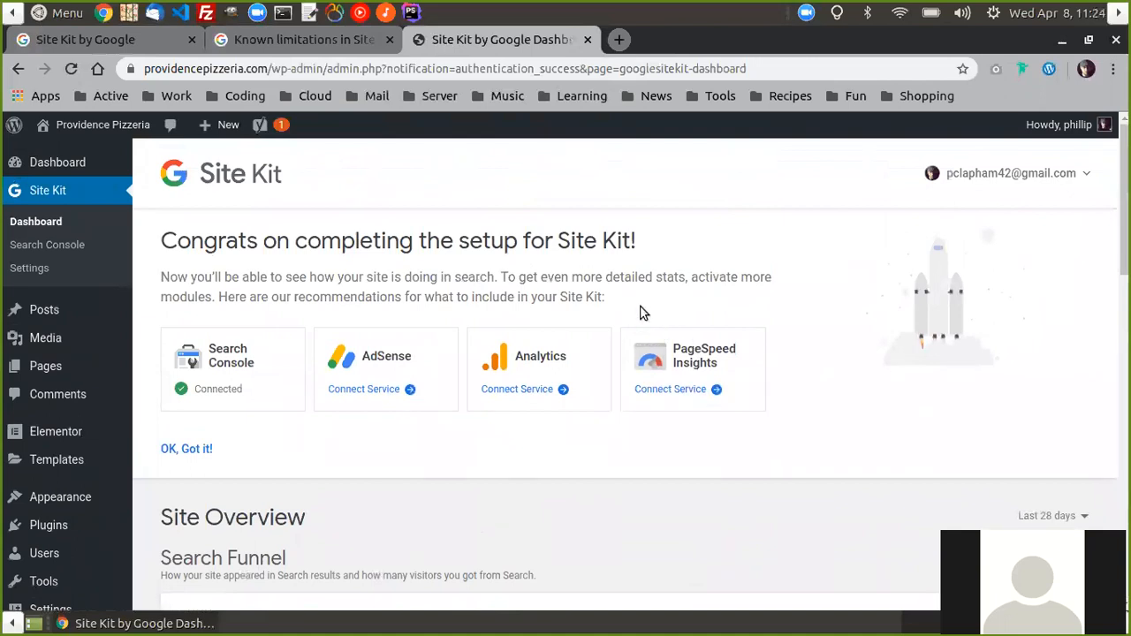